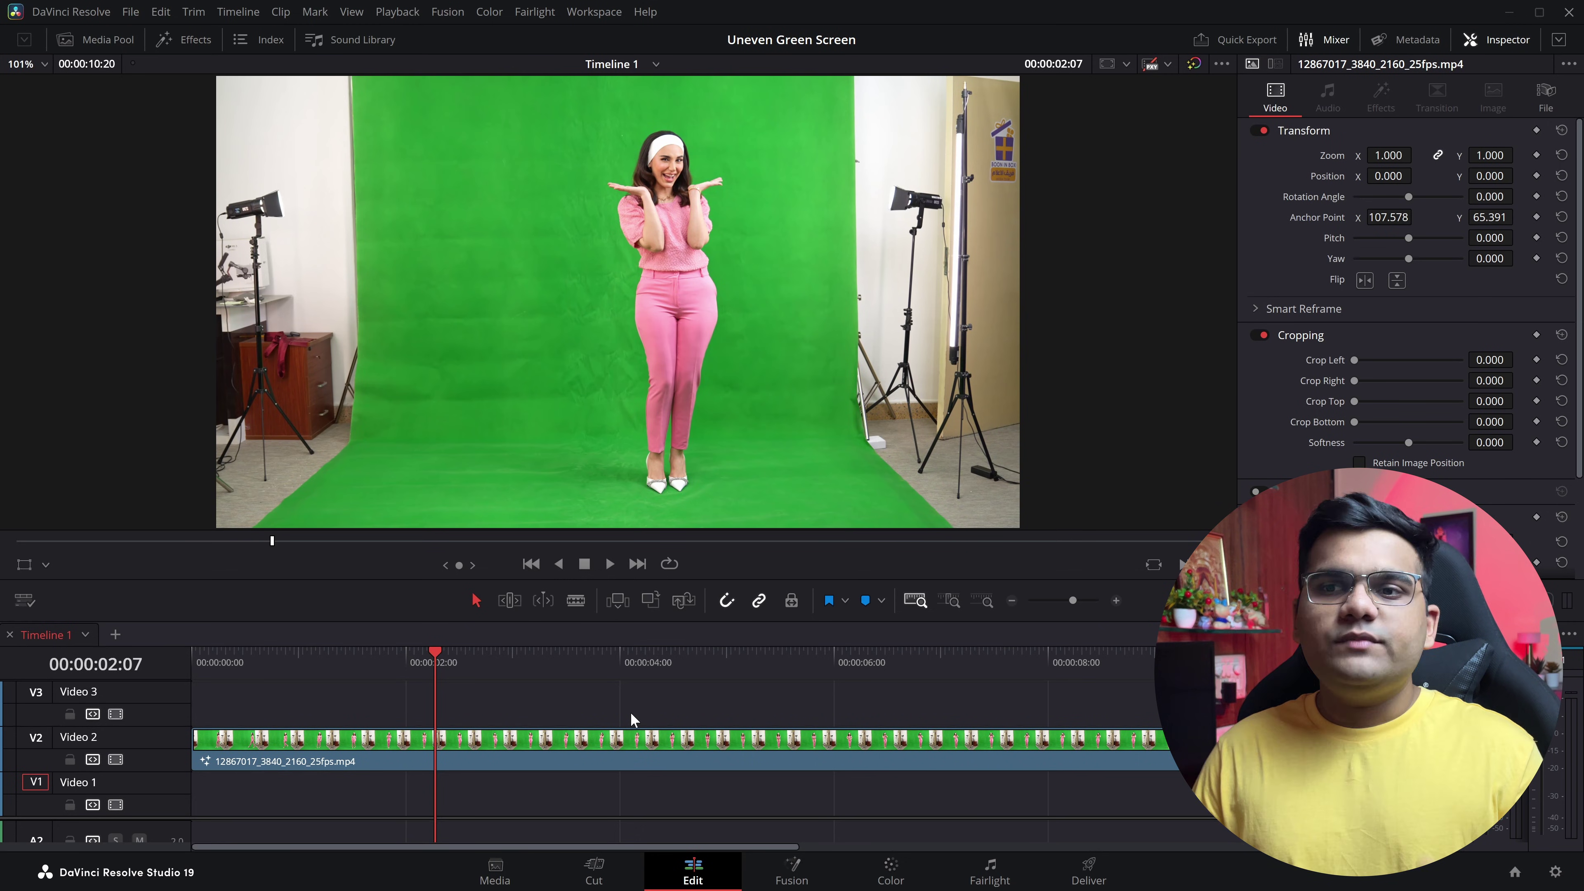
Step: Select the Video 2 clip and crop it to Crop Left 349 and Crop Right 405
scroll(536, 400, up, 5)
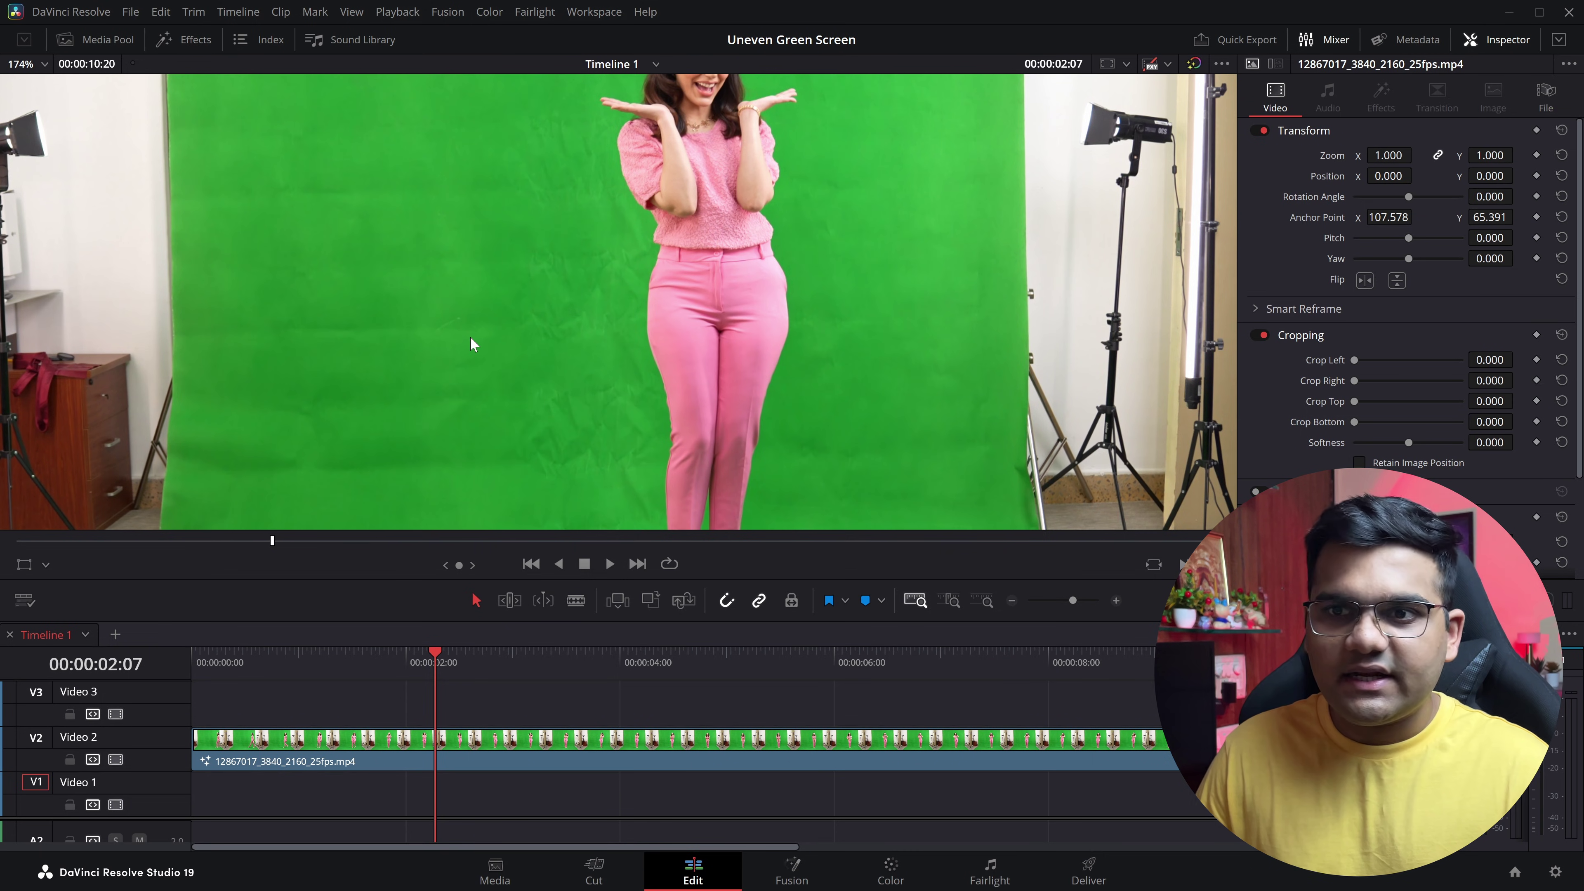
key(shift+z)
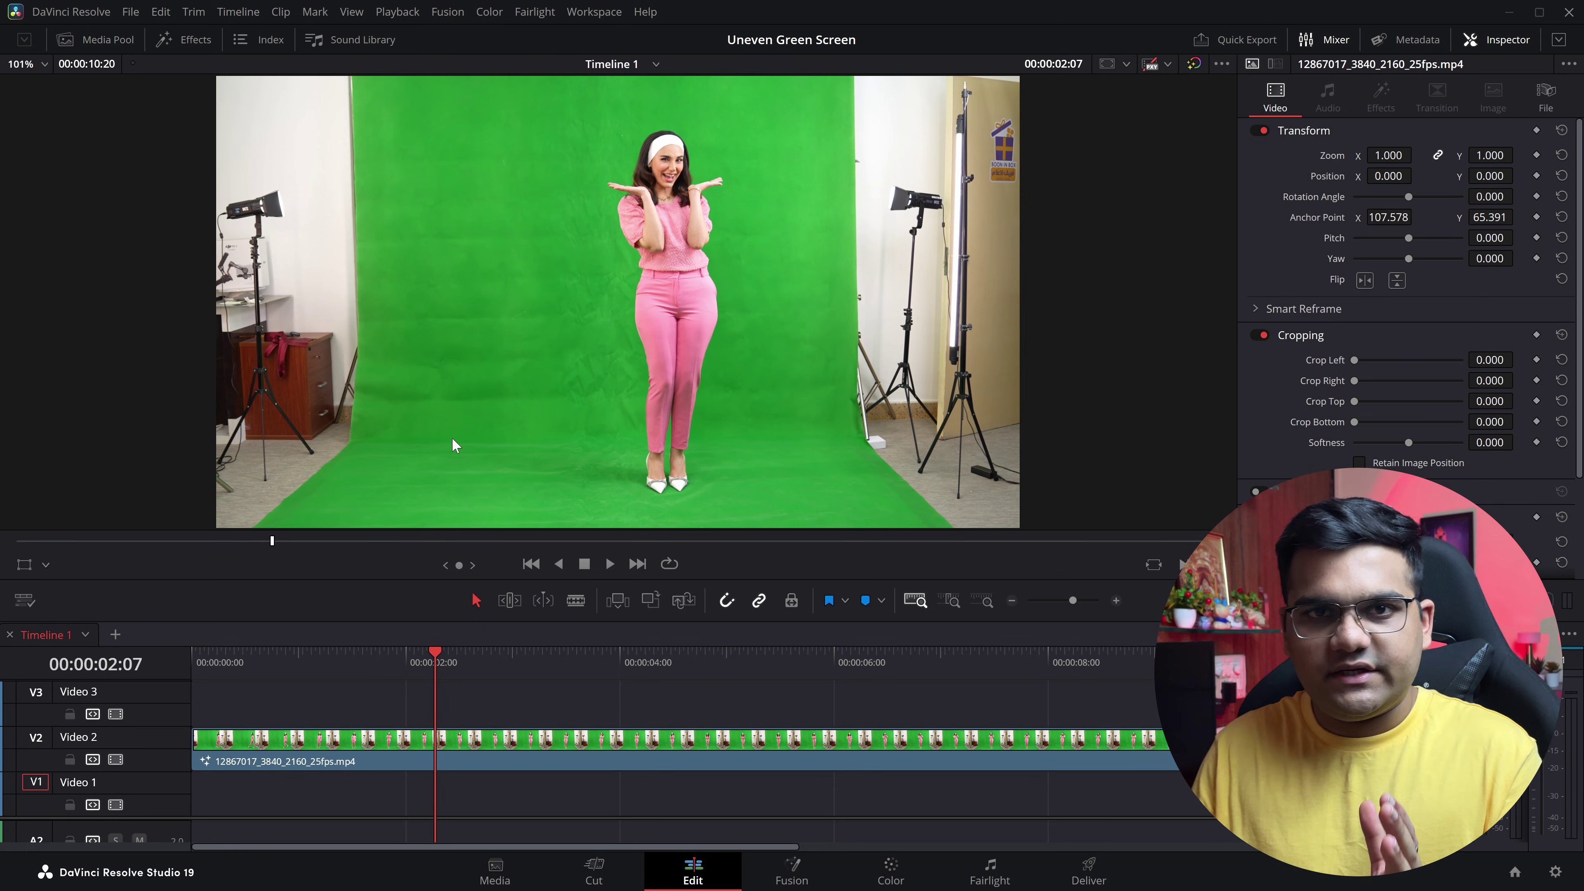
click(447, 752)
click(1514, 42)
click(1514, 42)
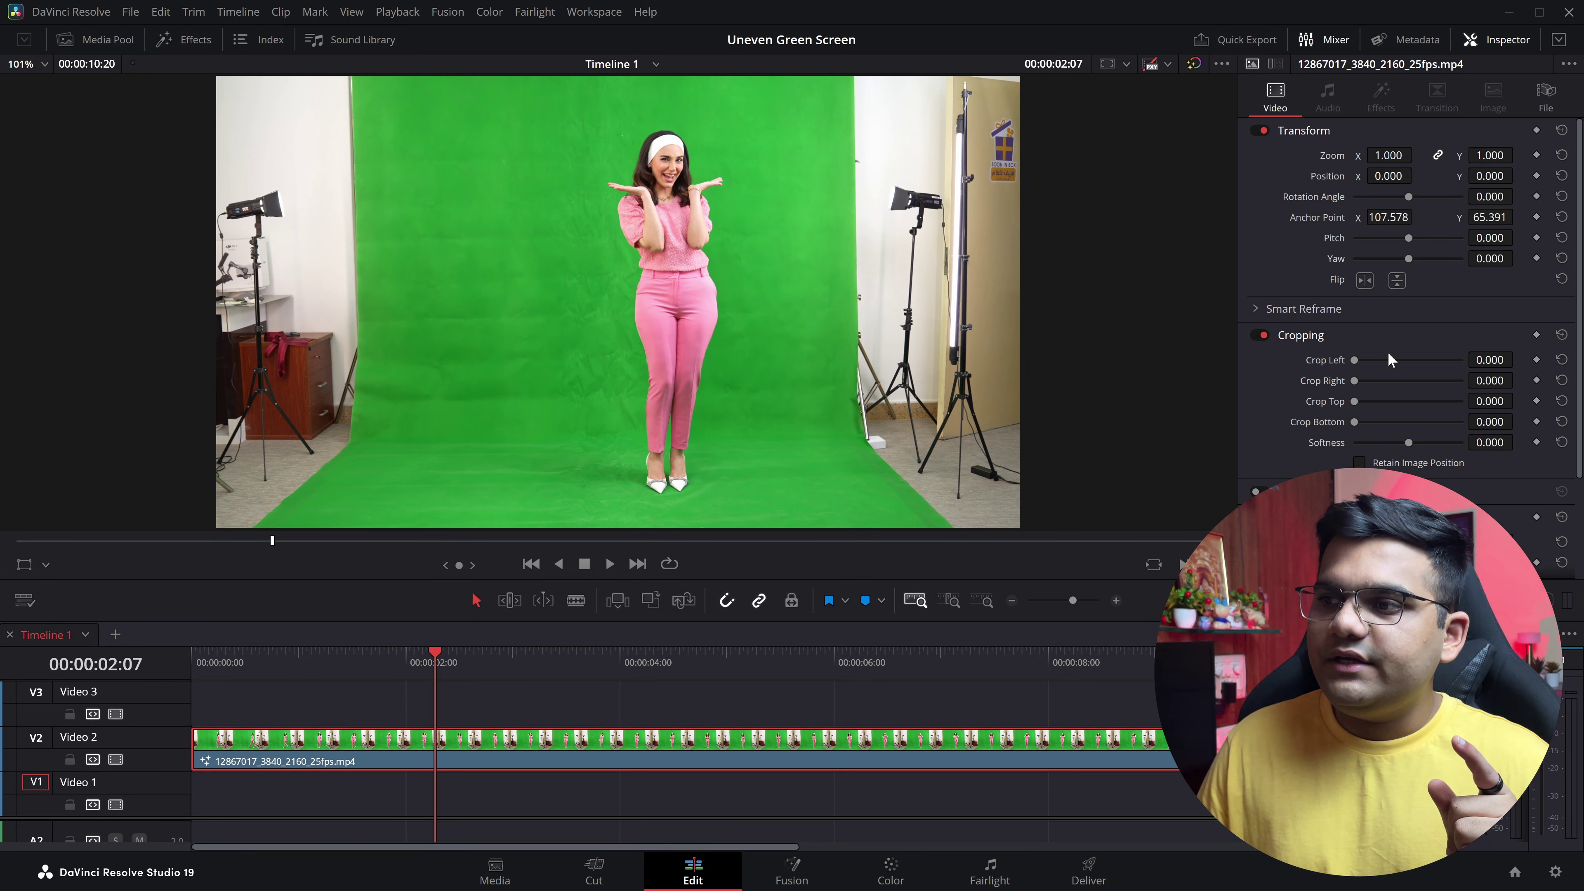
drag(1494, 360, 1529, 380)
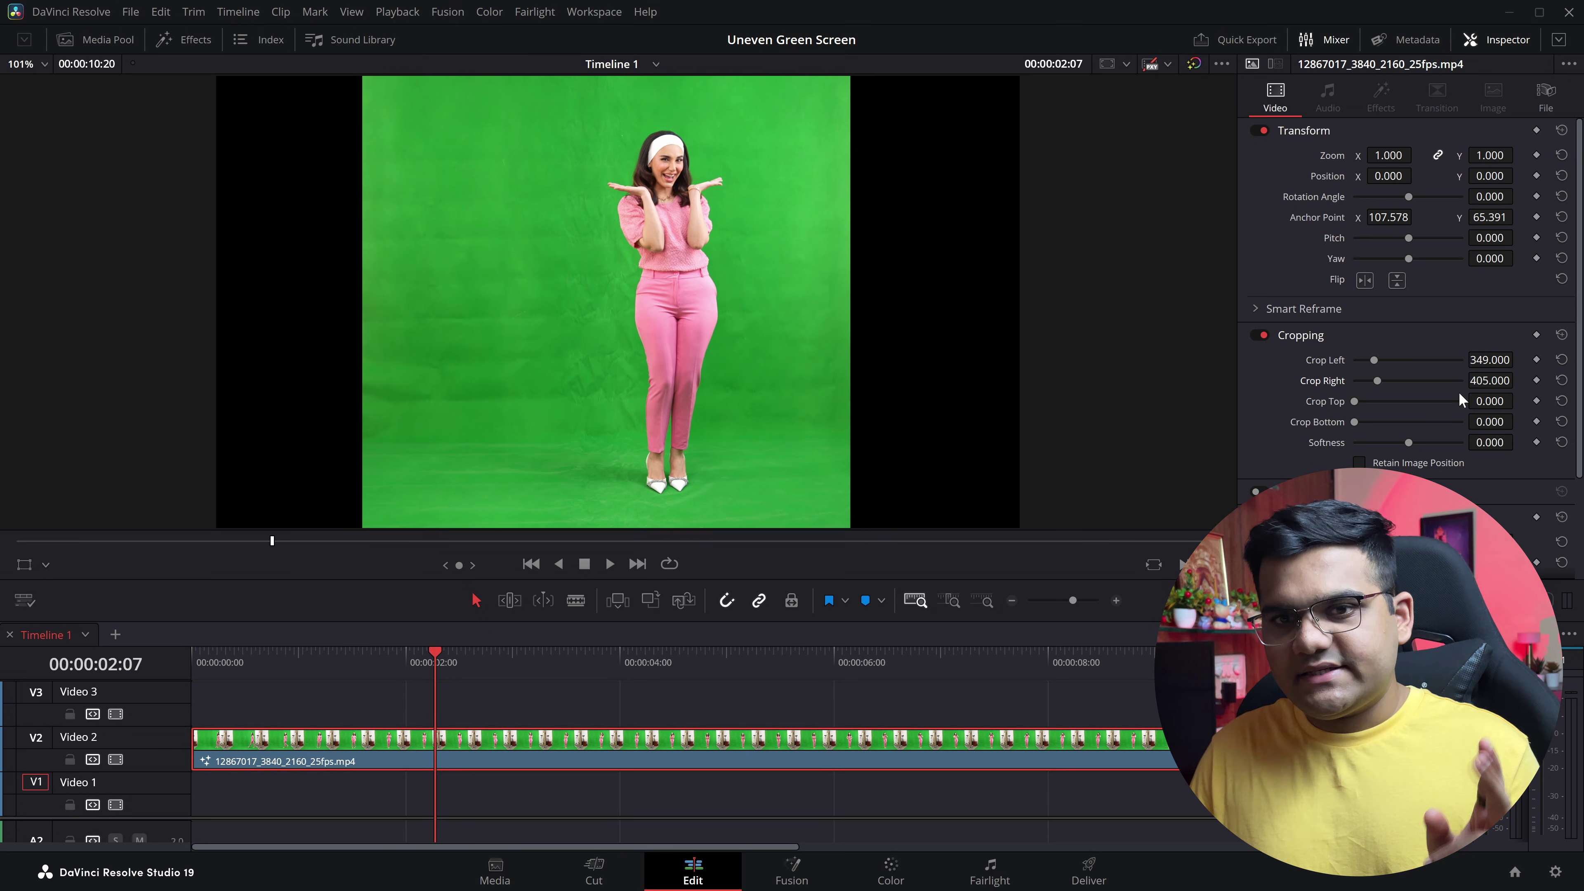
Step: On the Fusion page, add a Delta Keyer node from the 'delta' tool search
click(774, 882)
scroll(598, 811, up, 2)
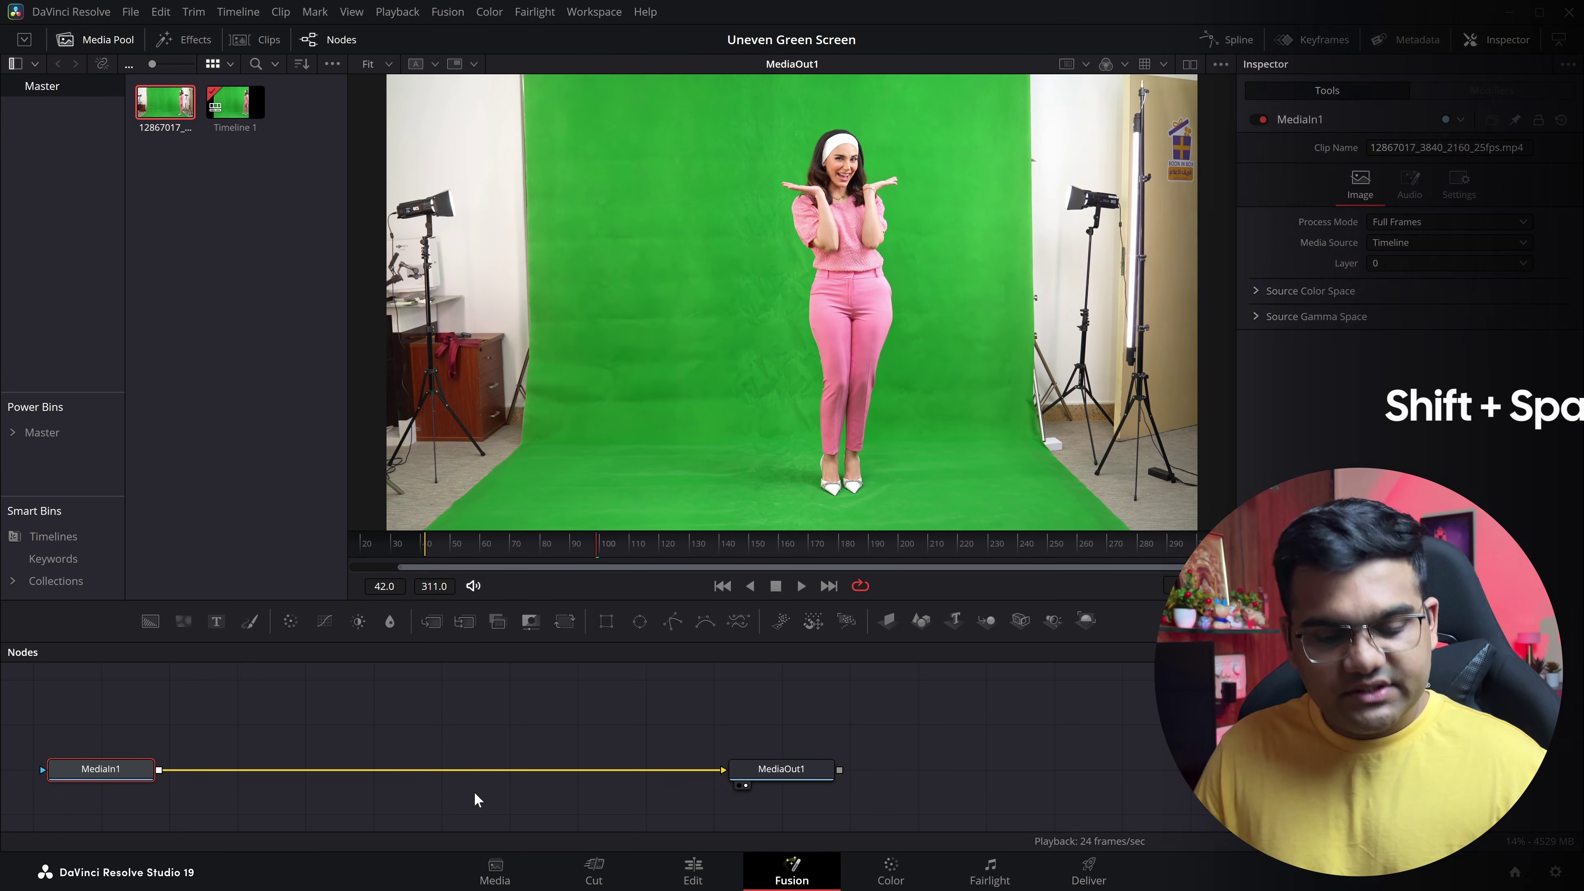
key(shift+space)
text(delta)
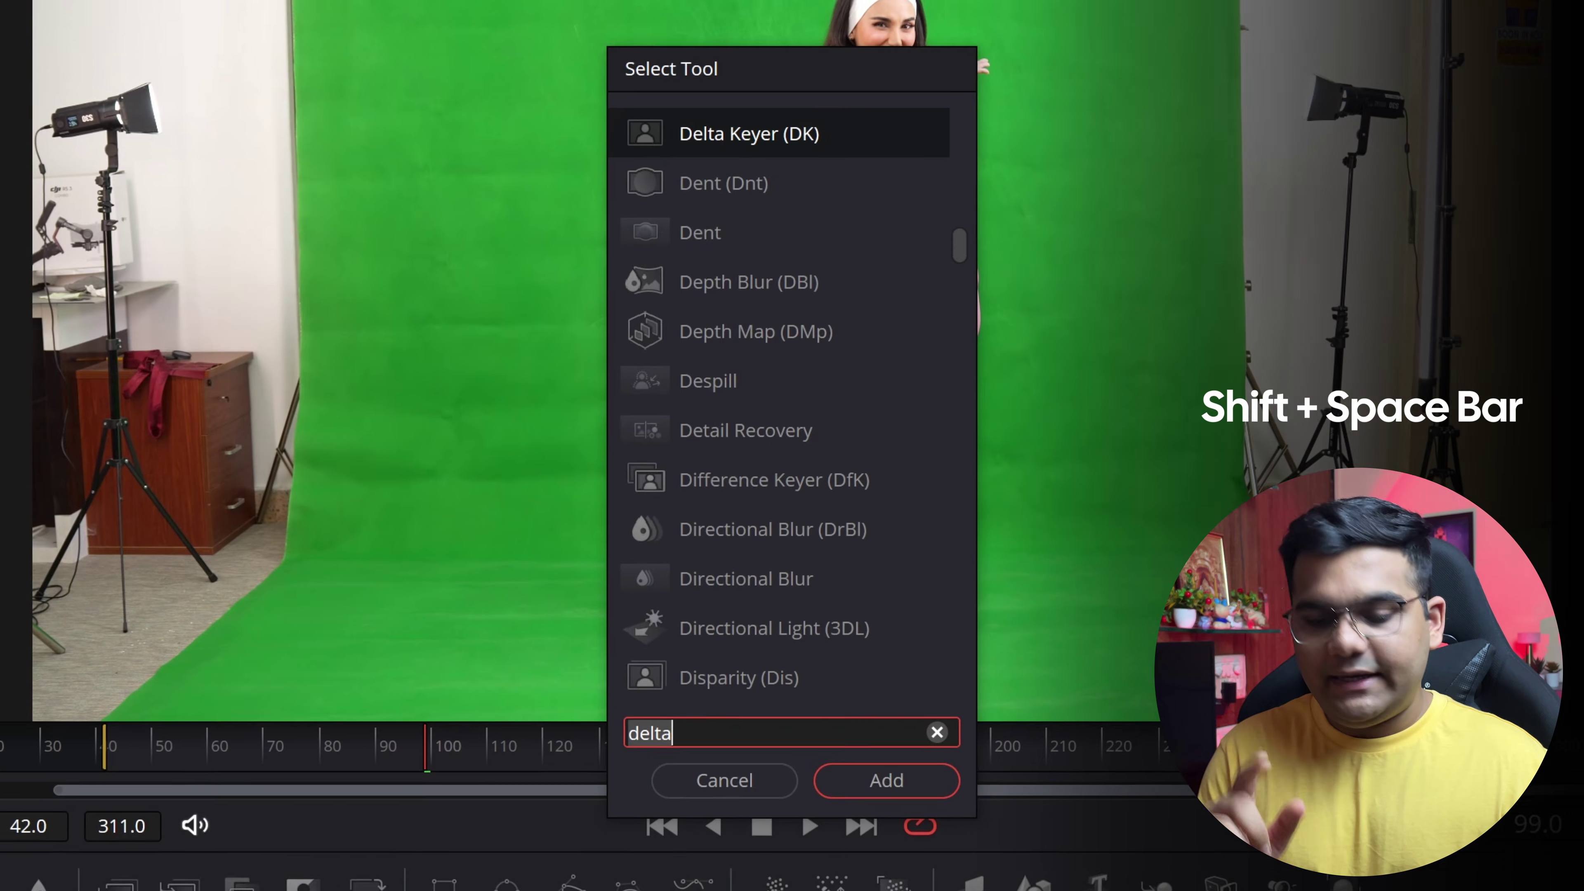
key(BackSpace)
key(BackSpace)
key(BackSpace)
key(BackSpace)
text(elt)
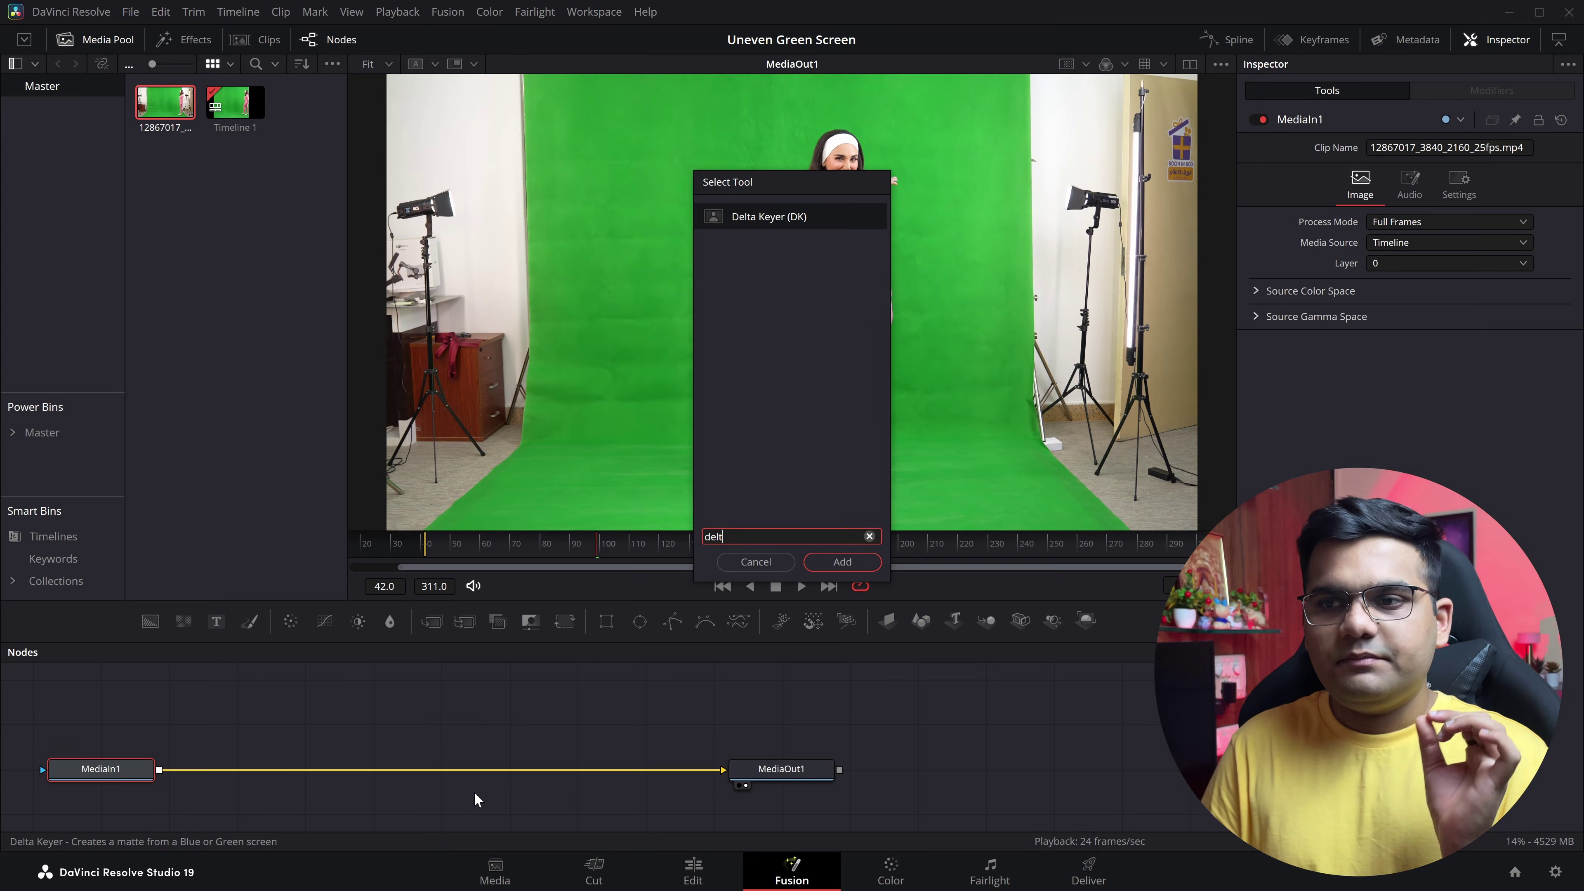
key(Return)
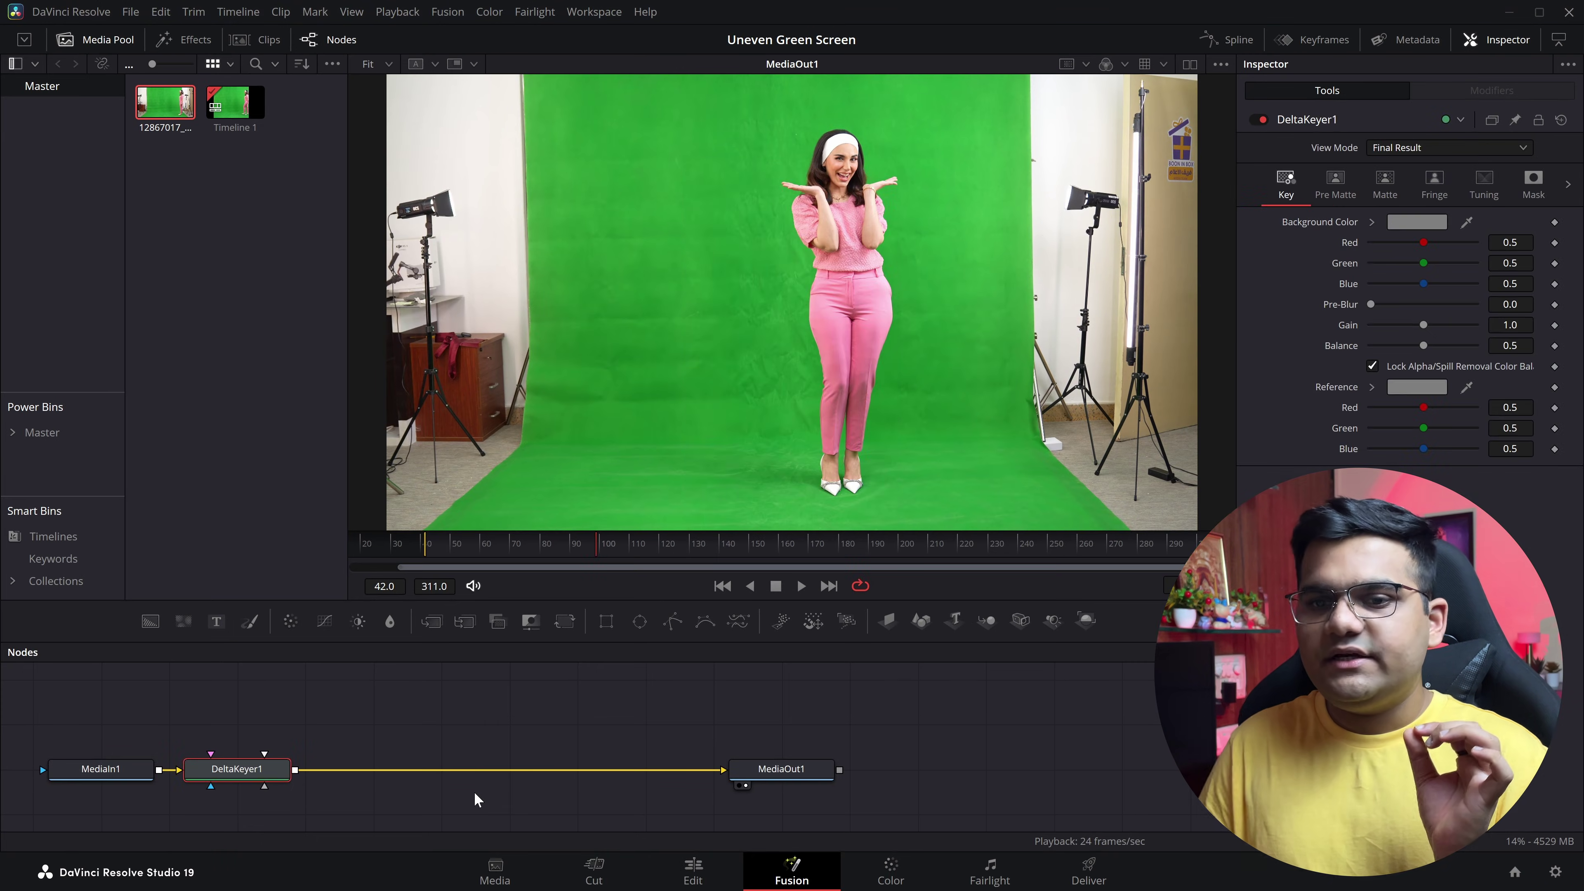
scroll(303, 789, down, 2)
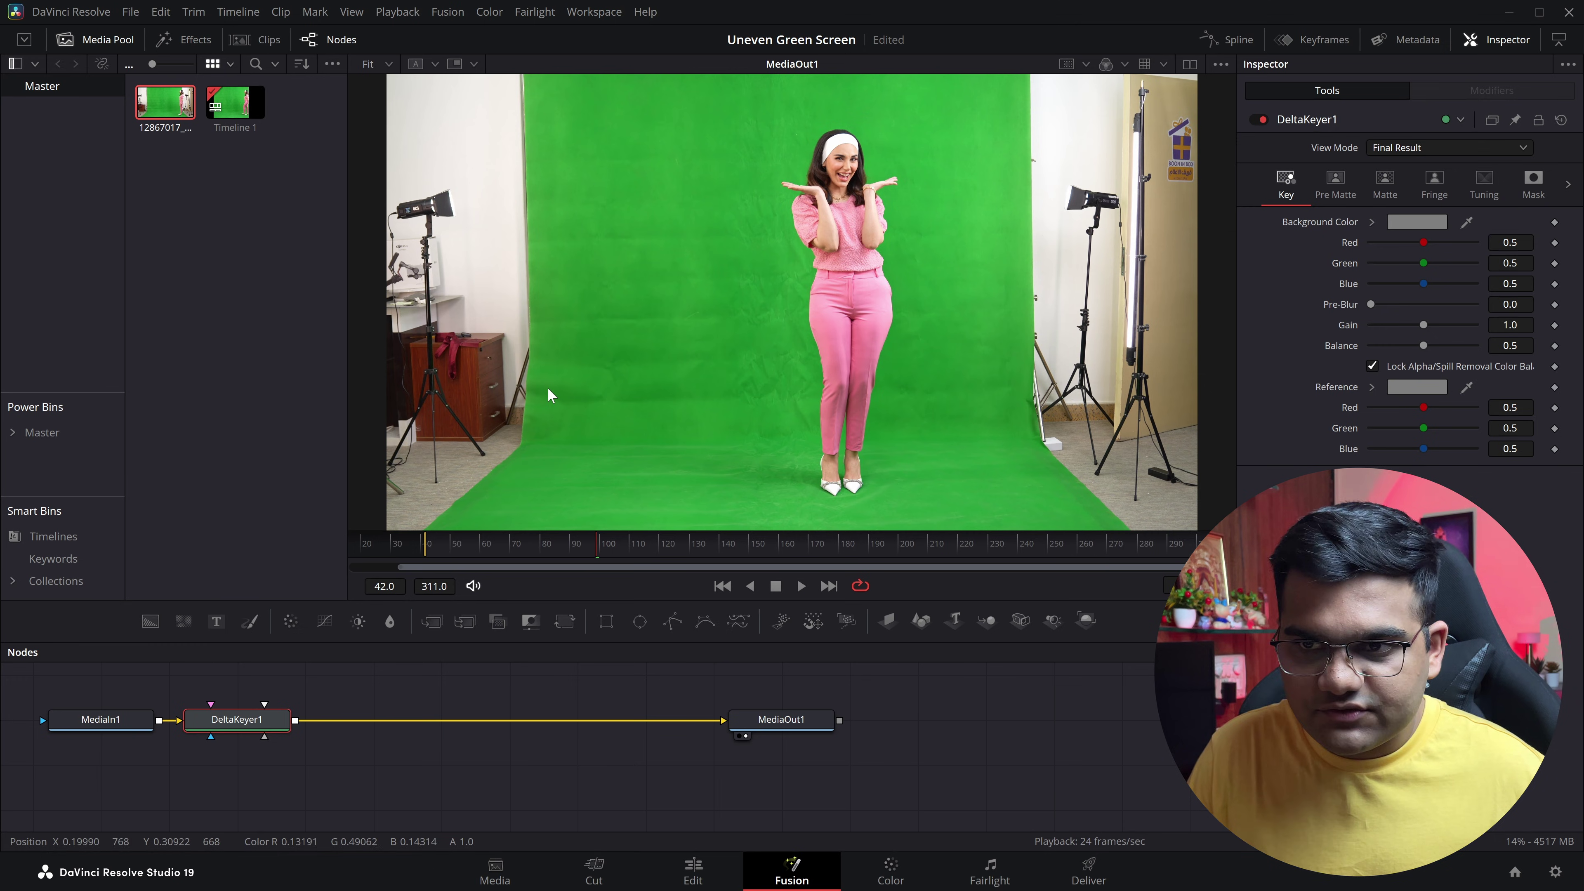
Step: Sample the green screen as Background Color (R 0.112, G 0.486, B 0.123)
drag(1467, 222, 572, 396)
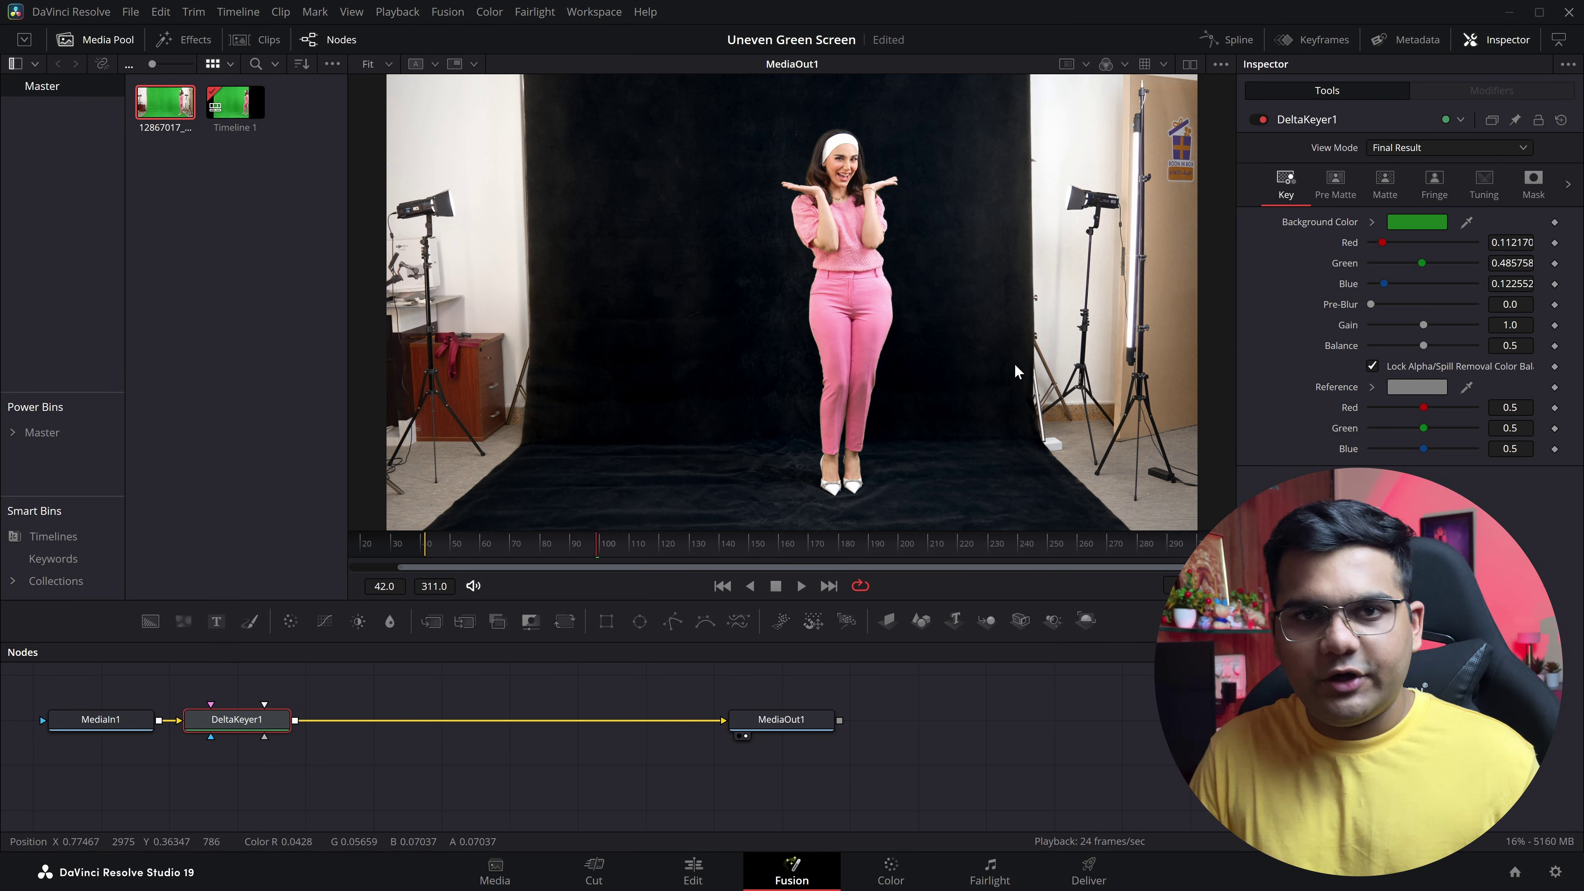
scroll(999, 357, up, 6)
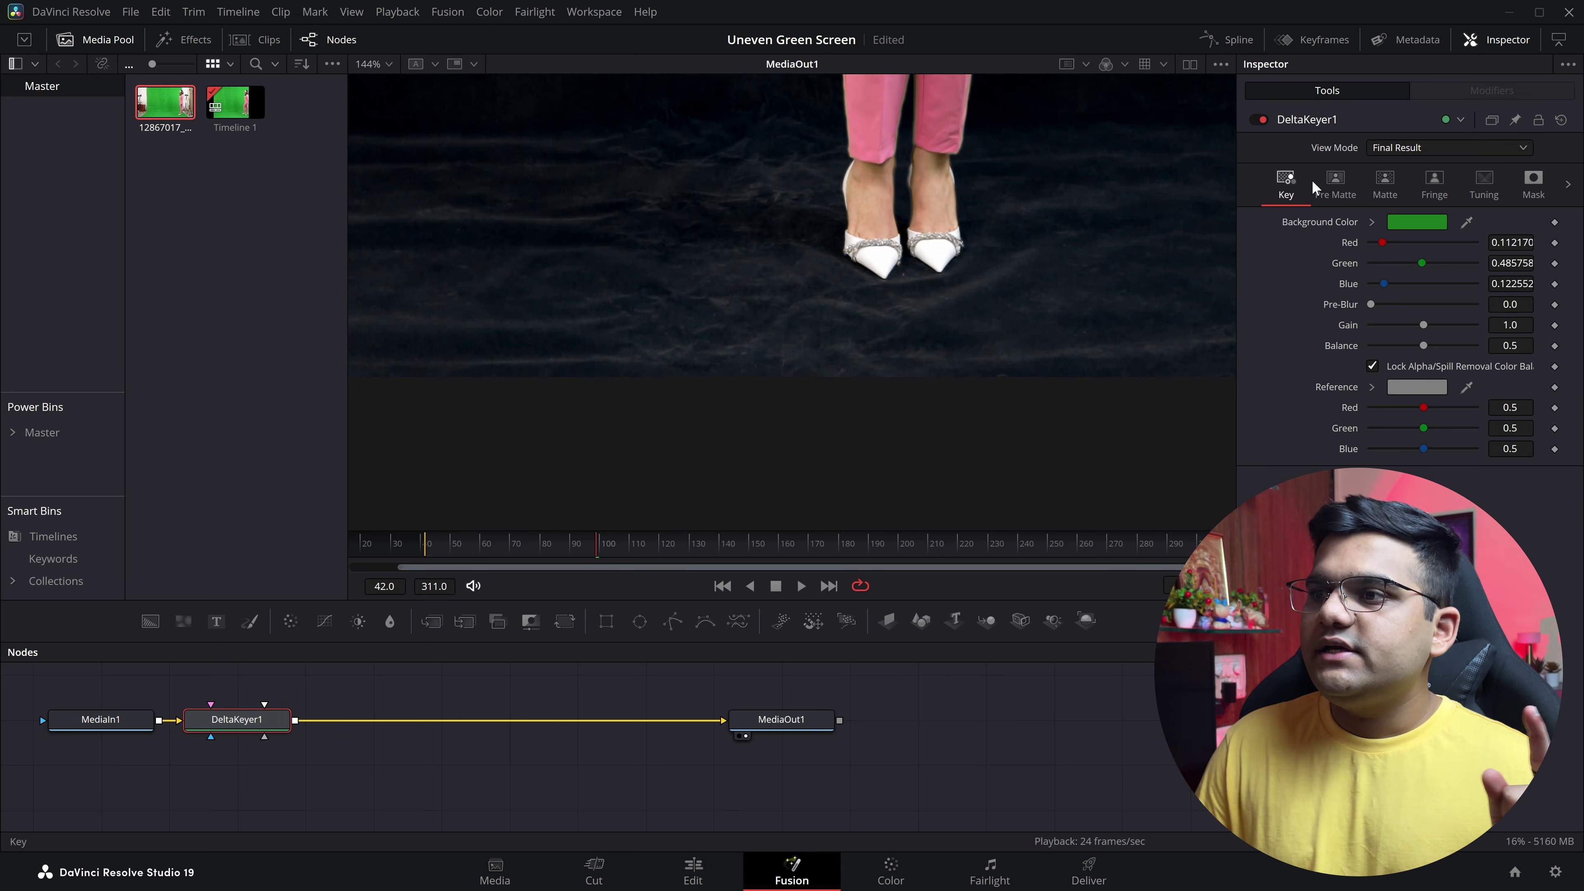
Step: Switch DeltaKeyer1 to Matte view mode, show the Matte settings, and fit the matte in the viewer
click(1400, 150)
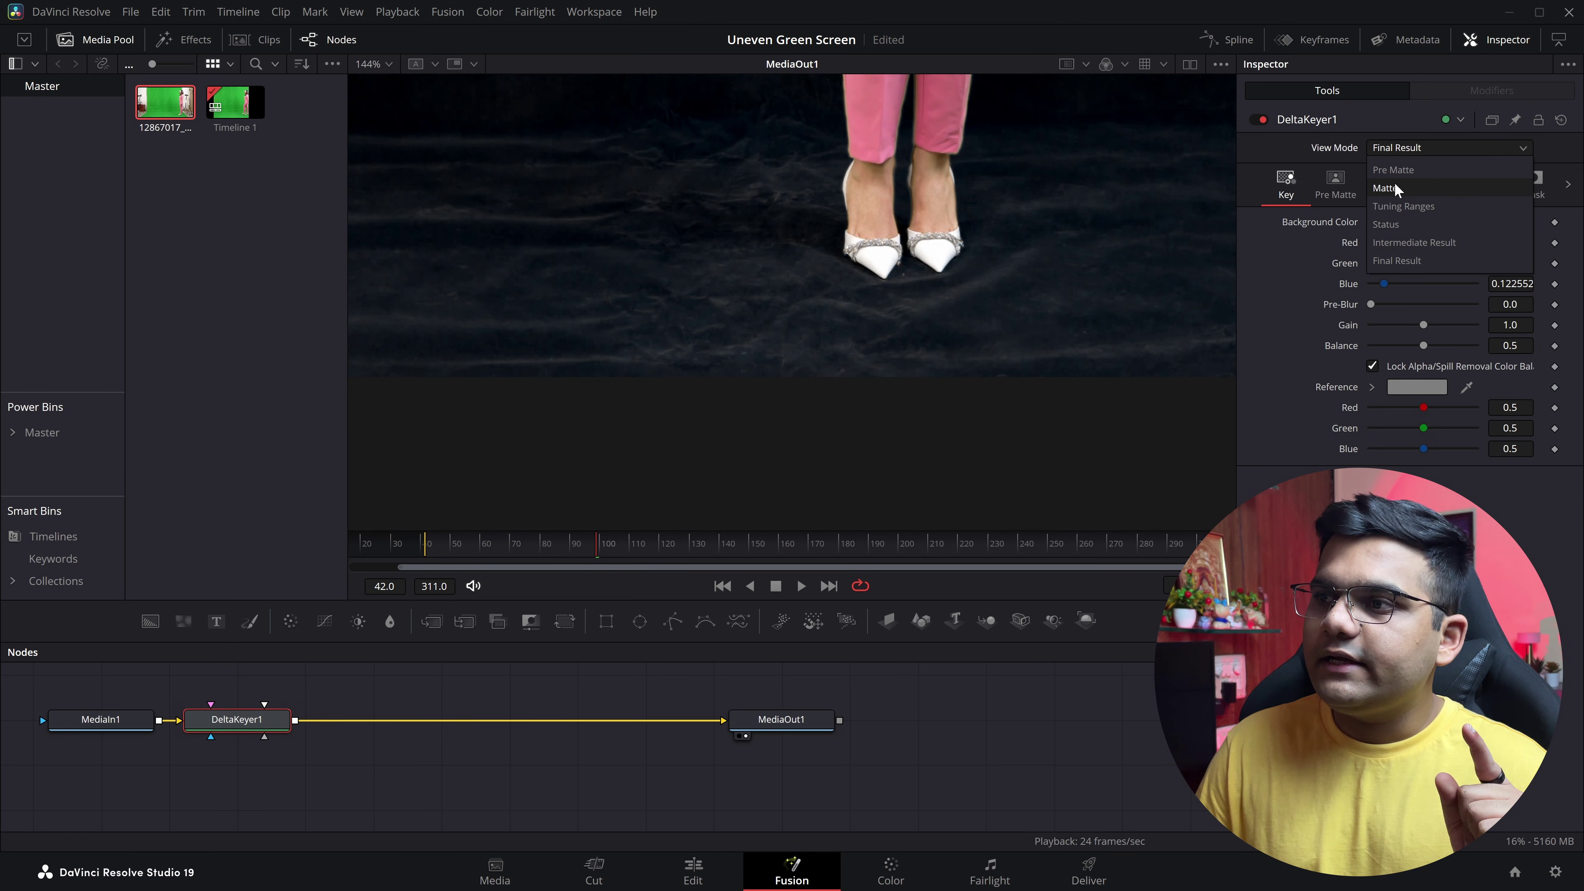
click(1409, 188)
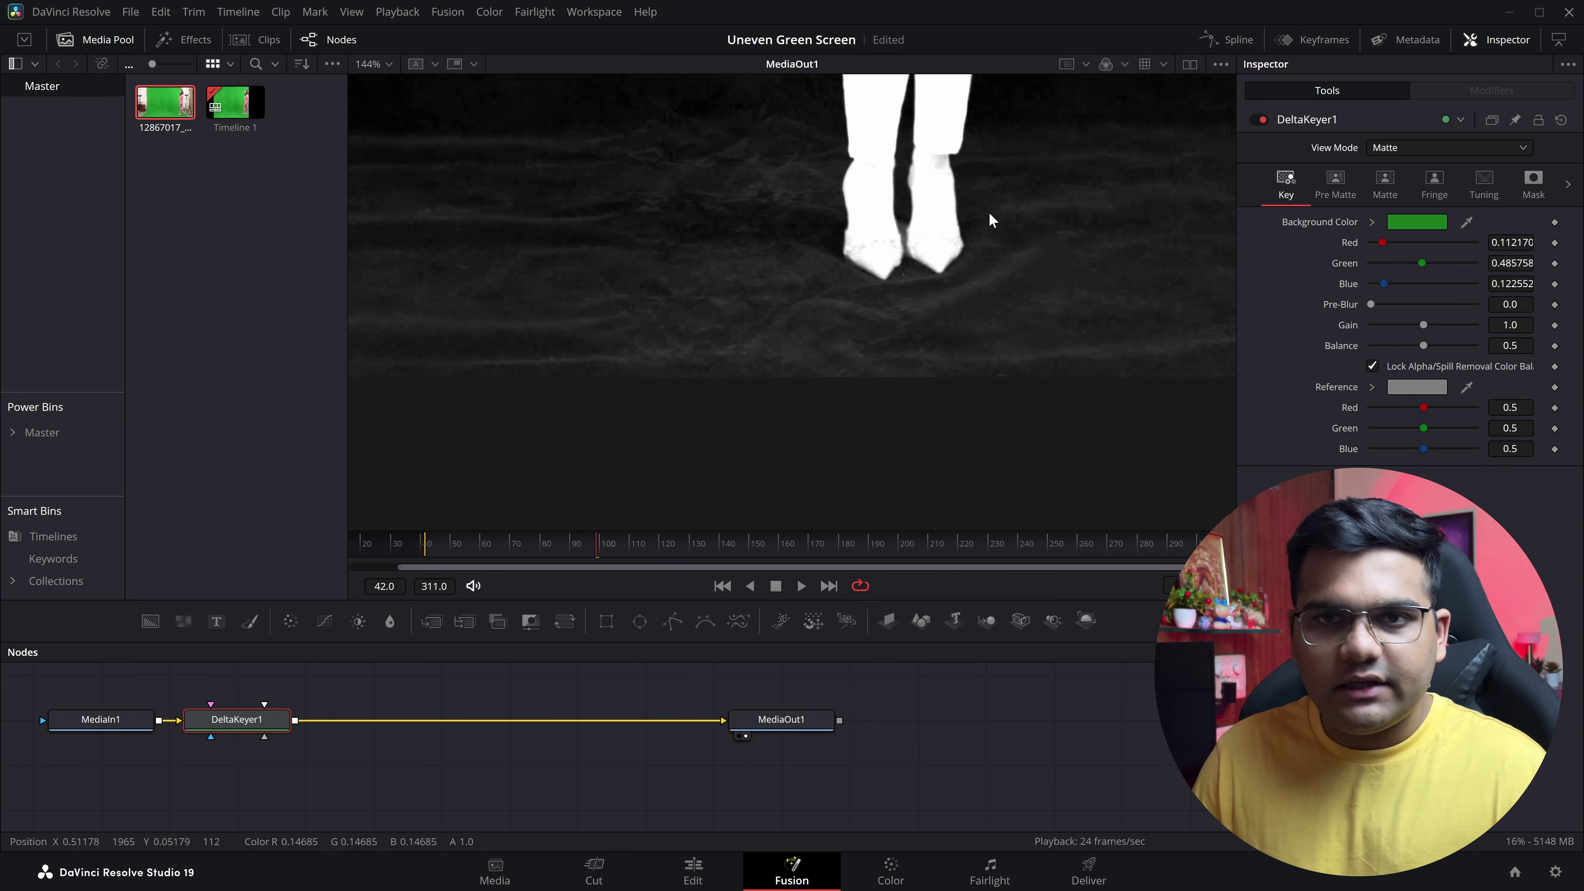
click(1386, 197)
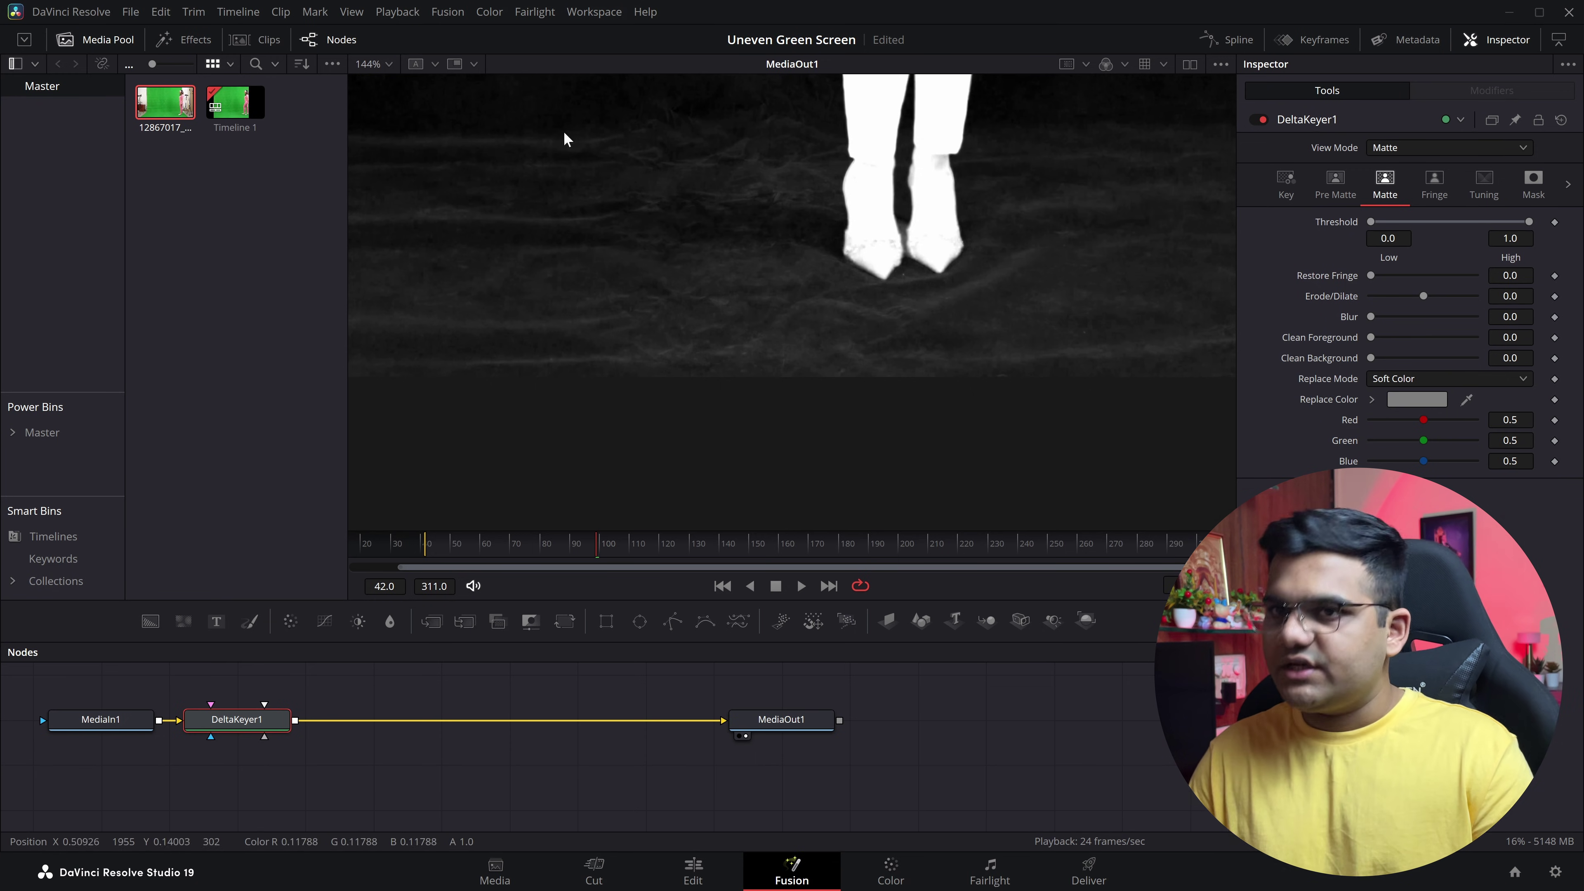
click(390, 64)
click(378, 87)
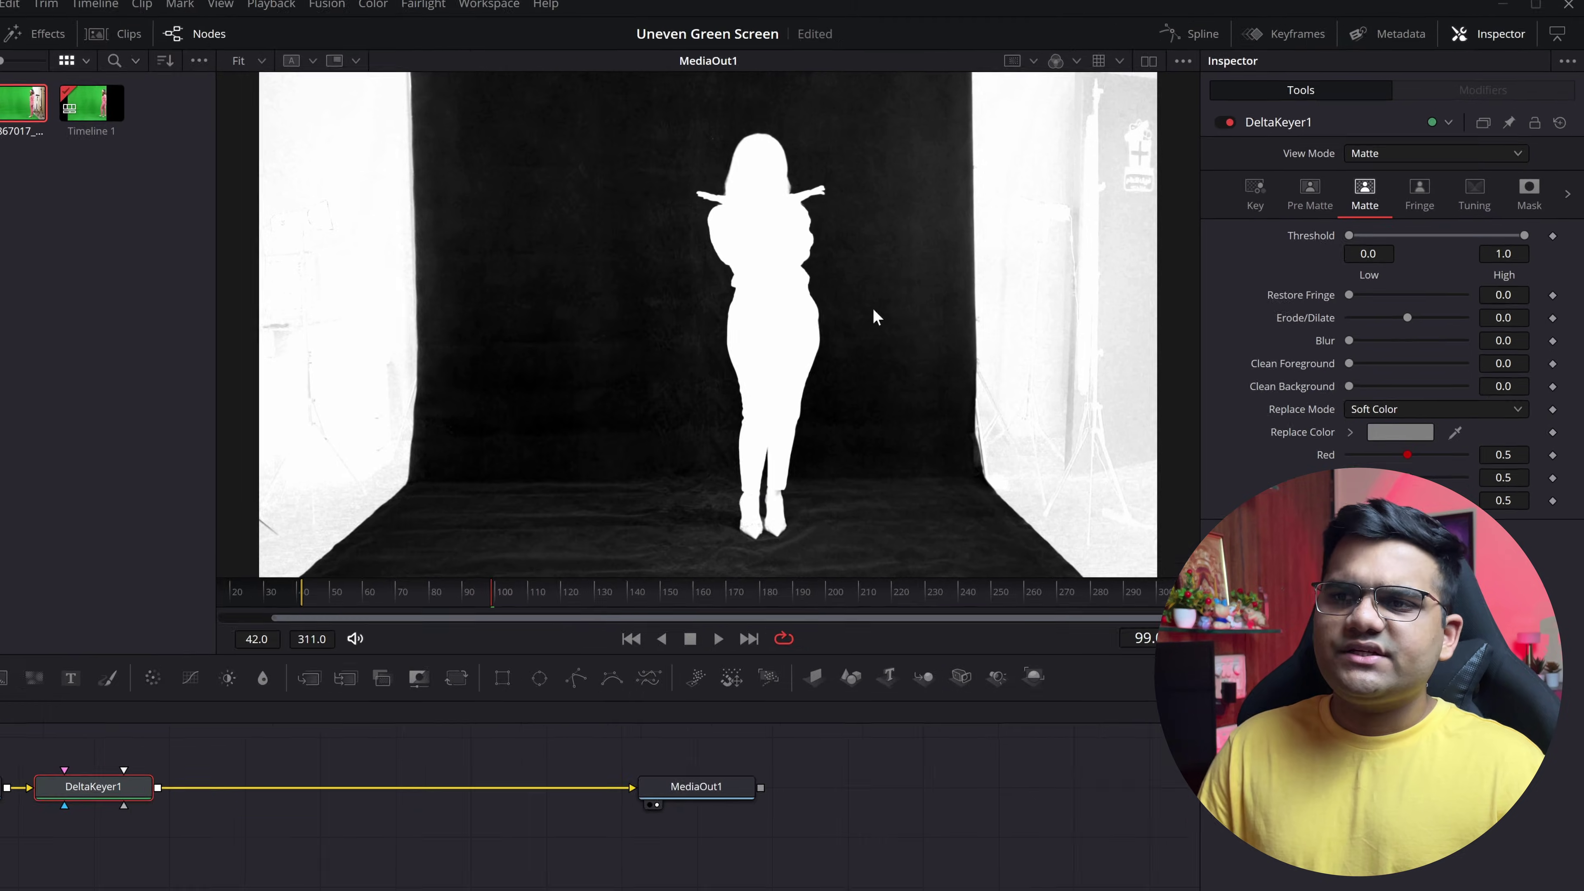
scroll(720, 331, up, 2)
scroll(446, 441, up, 2)
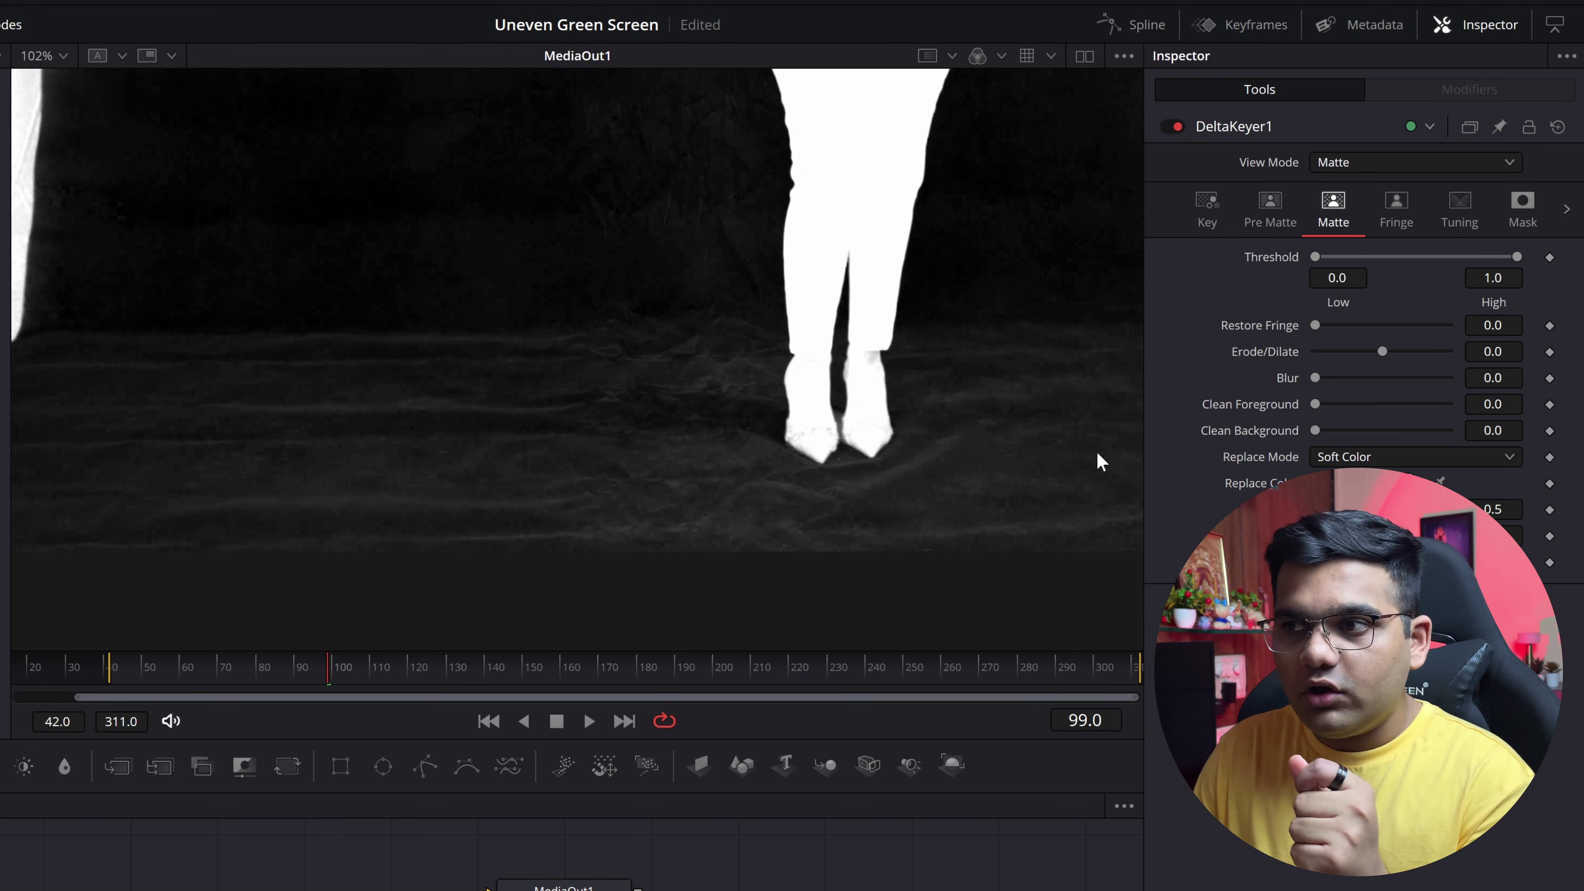
Step: Set the matte Threshold Low to 0.183 and High to 0.8, fitting the viewer to check
drag(1316, 257, 1347, 258)
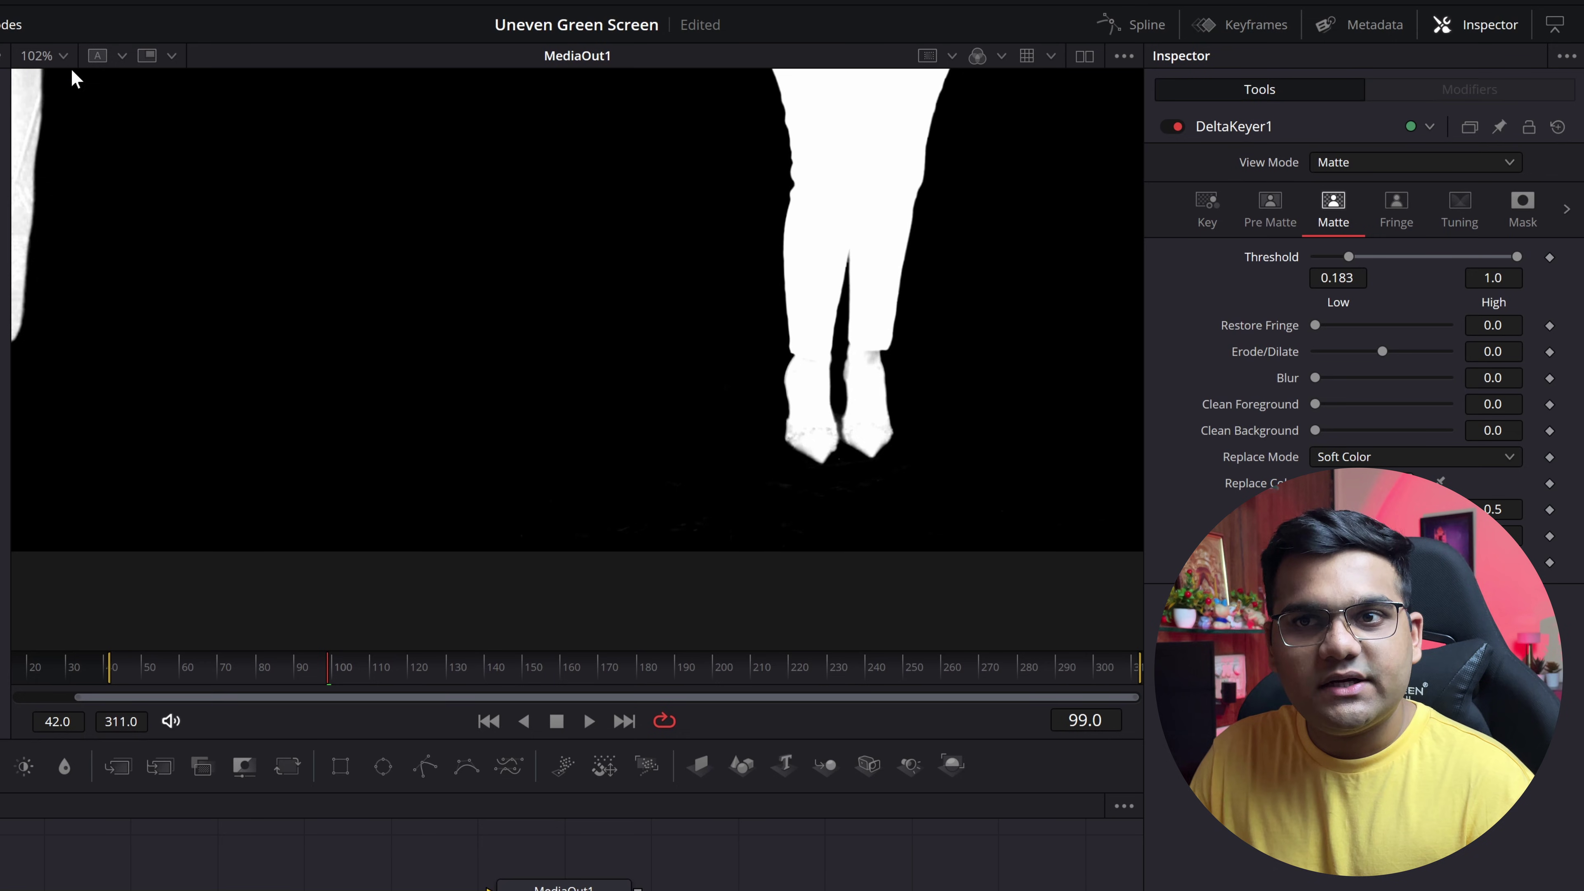
click(45, 56)
click(38, 80)
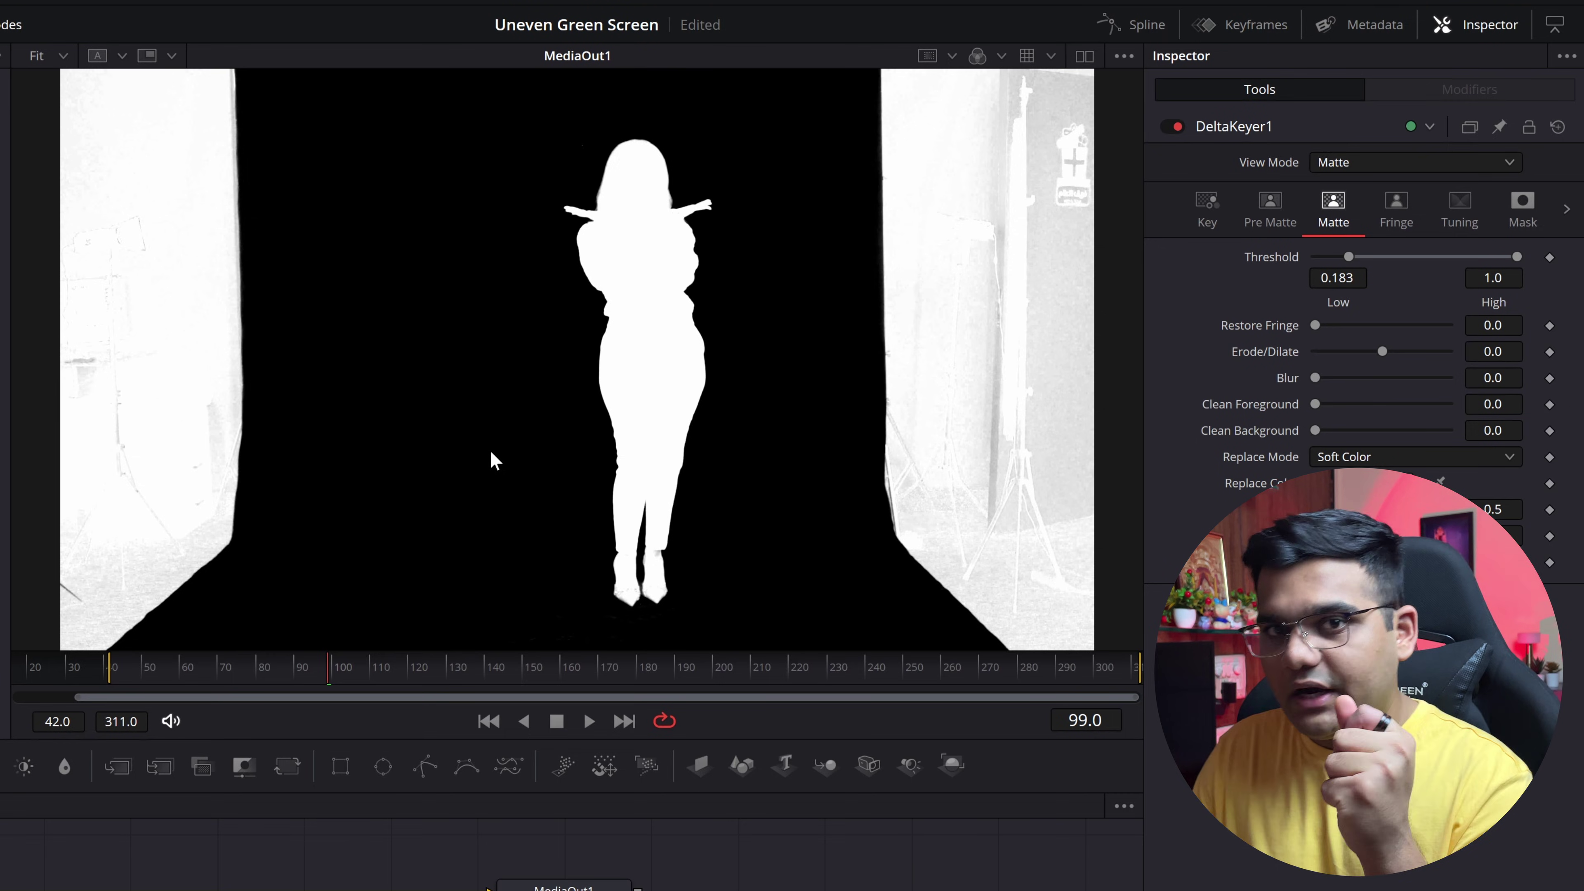
scroll(593, 453, up, 2)
scroll(690, 470, down, 2)
scroll(648, 499, up, 3)
scroll(647, 499, up, 2)
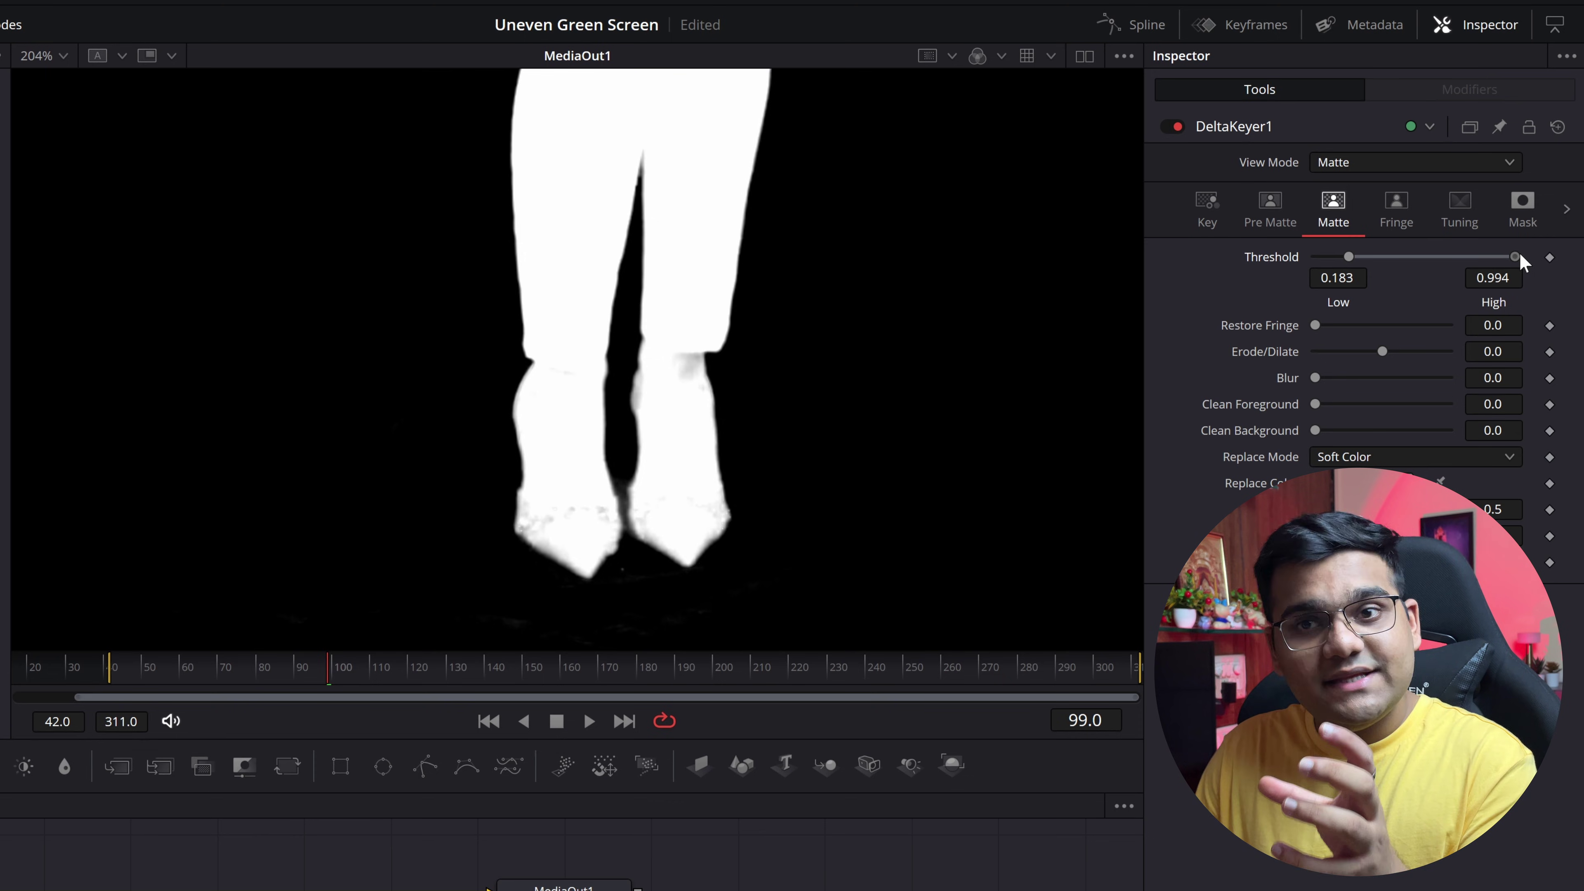
drag(1520, 255, 1483, 257)
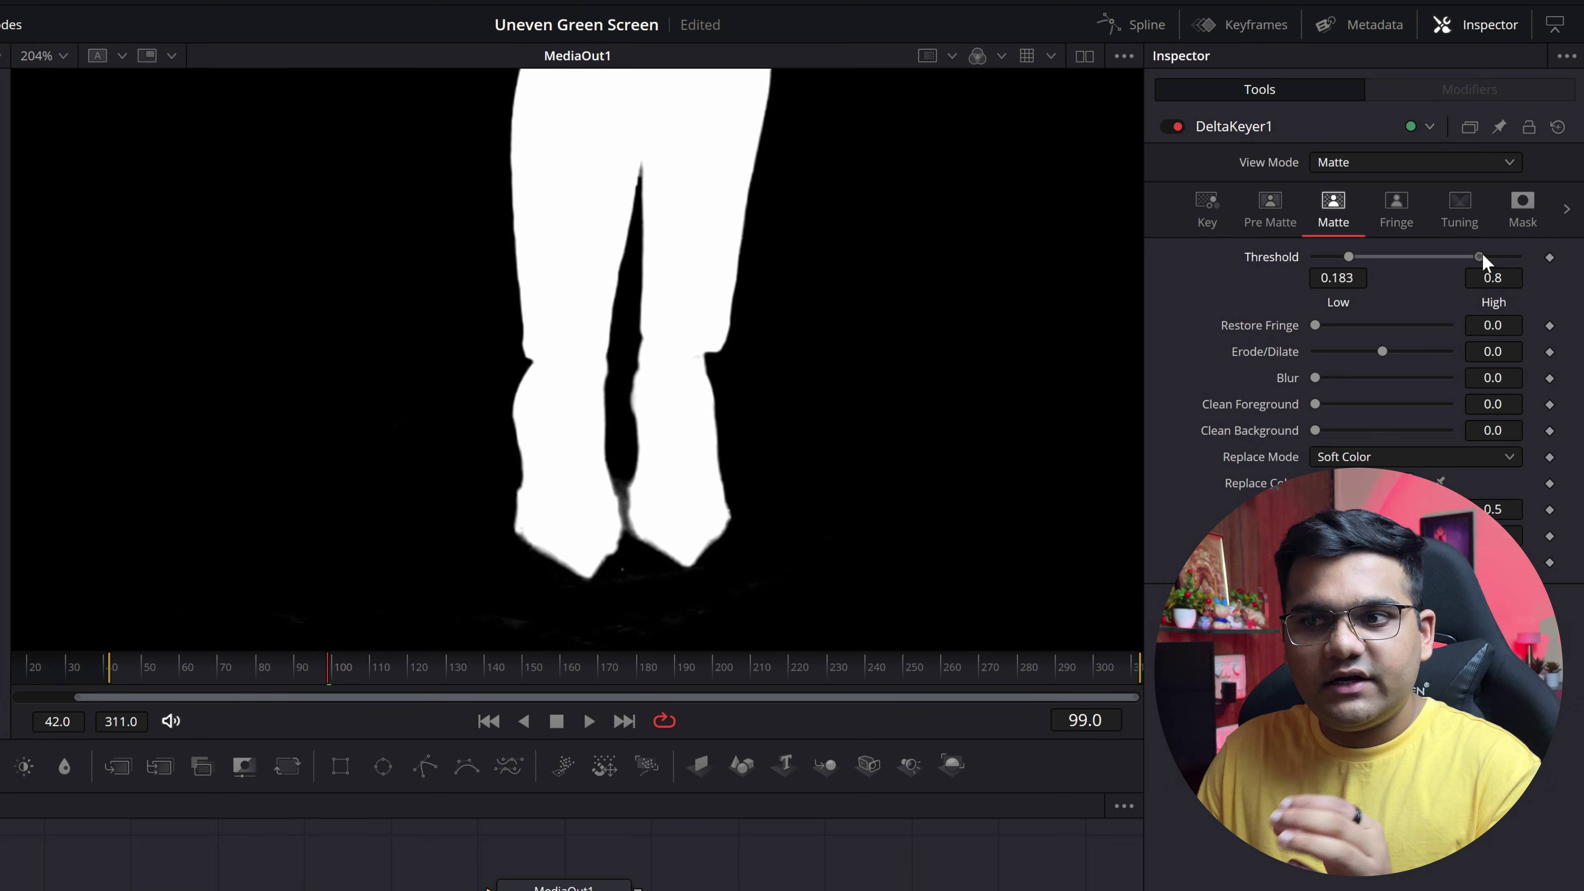
click(61, 66)
click(67, 97)
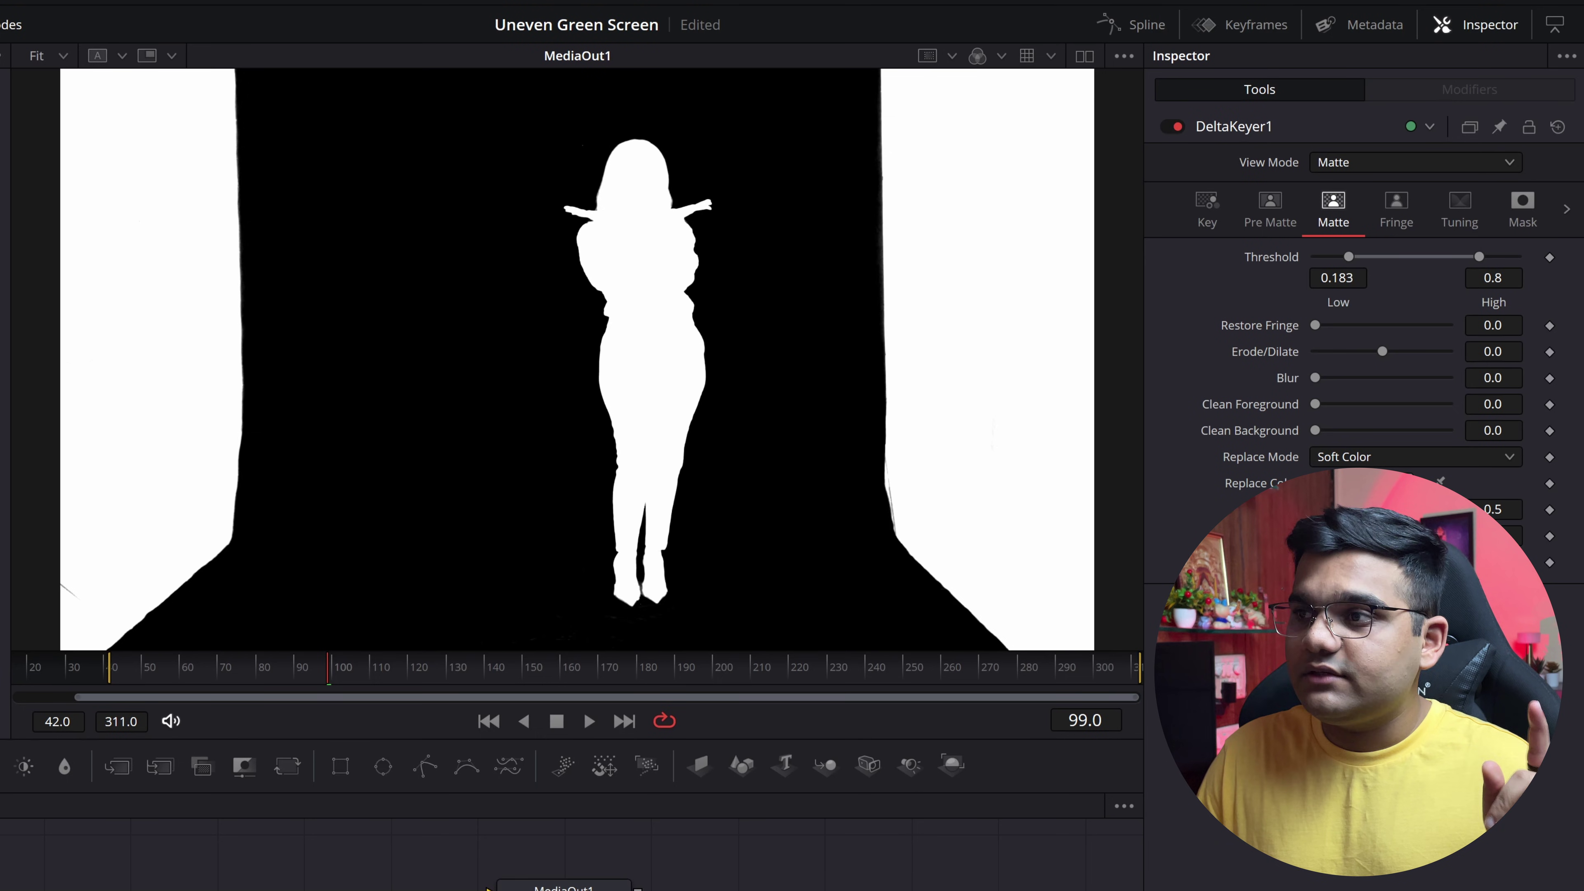
Step: Set the keyer to Final Result, then play the keyed clip full screen on the Edit page
click(1341, 164)
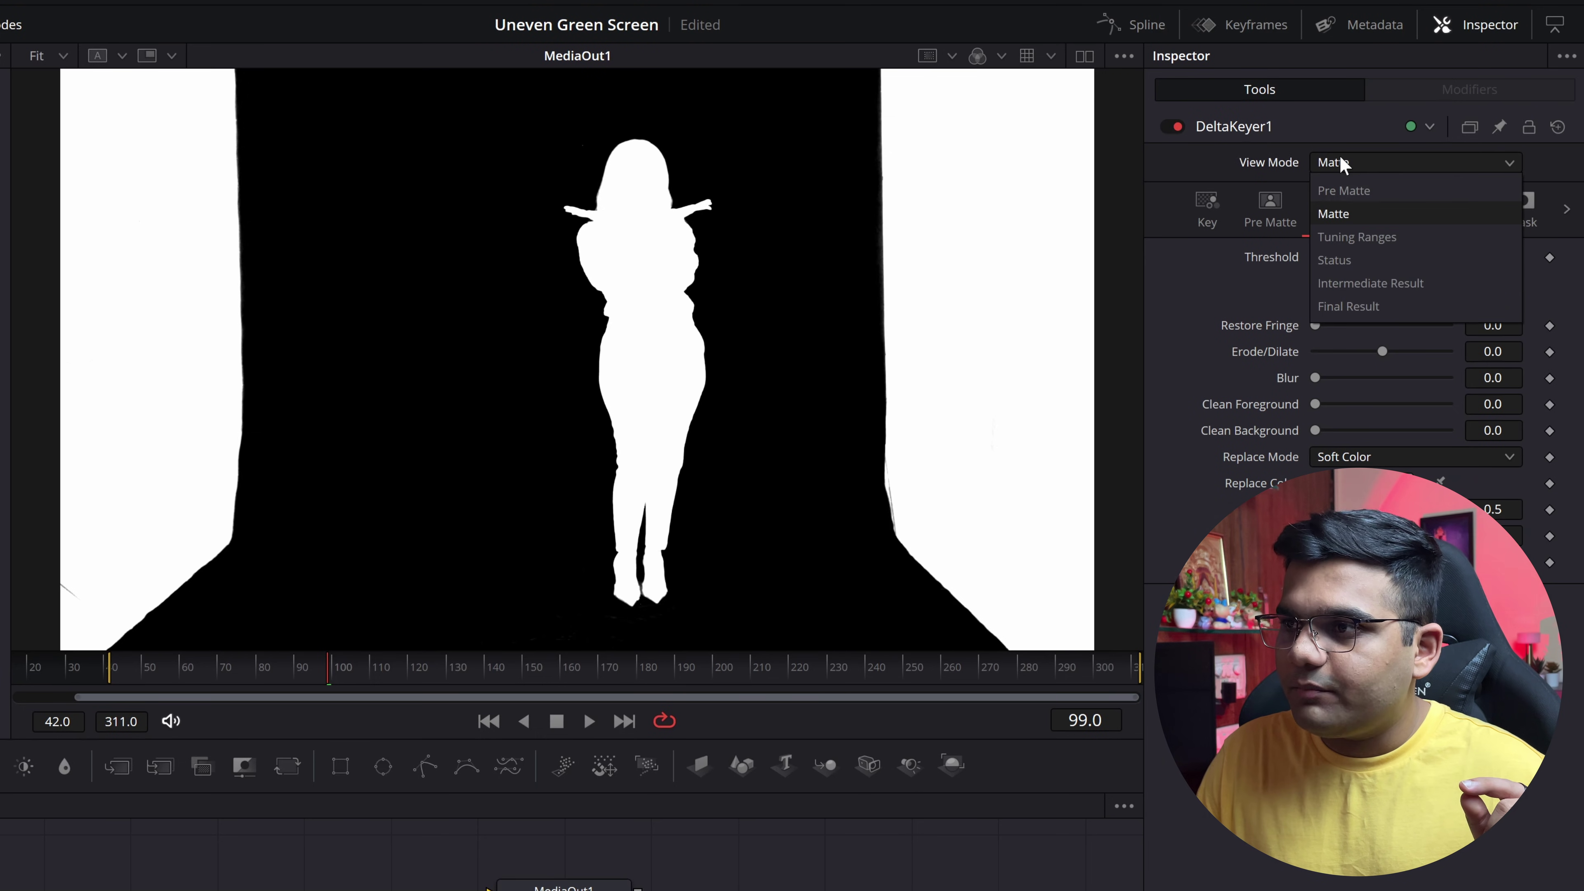
click(1347, 409)
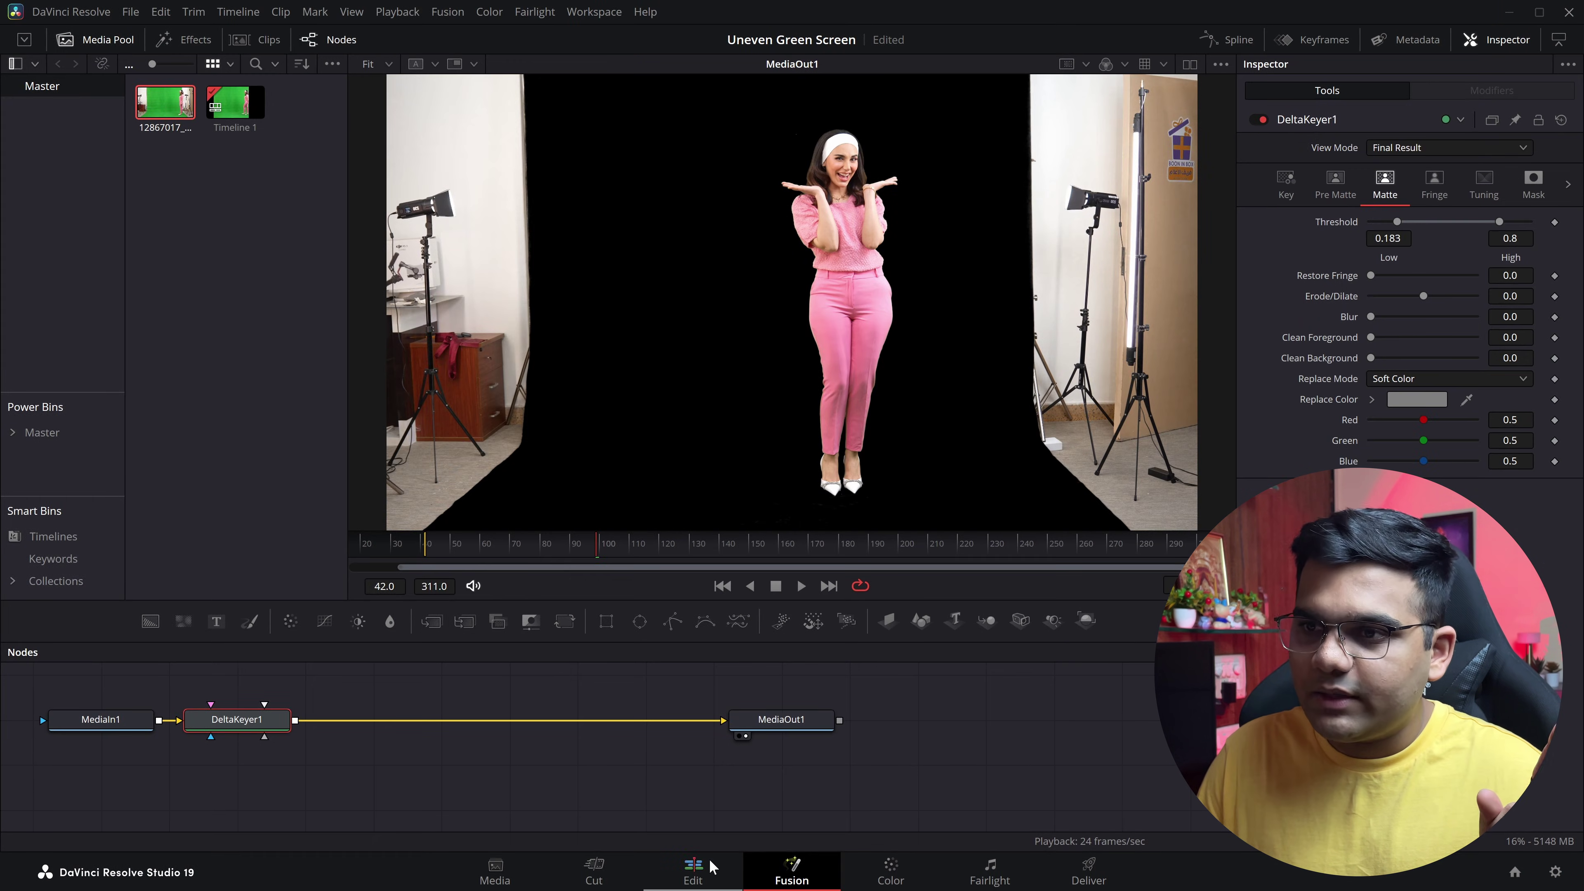
click(693, 870)
drag(445, 671, 292, 652)
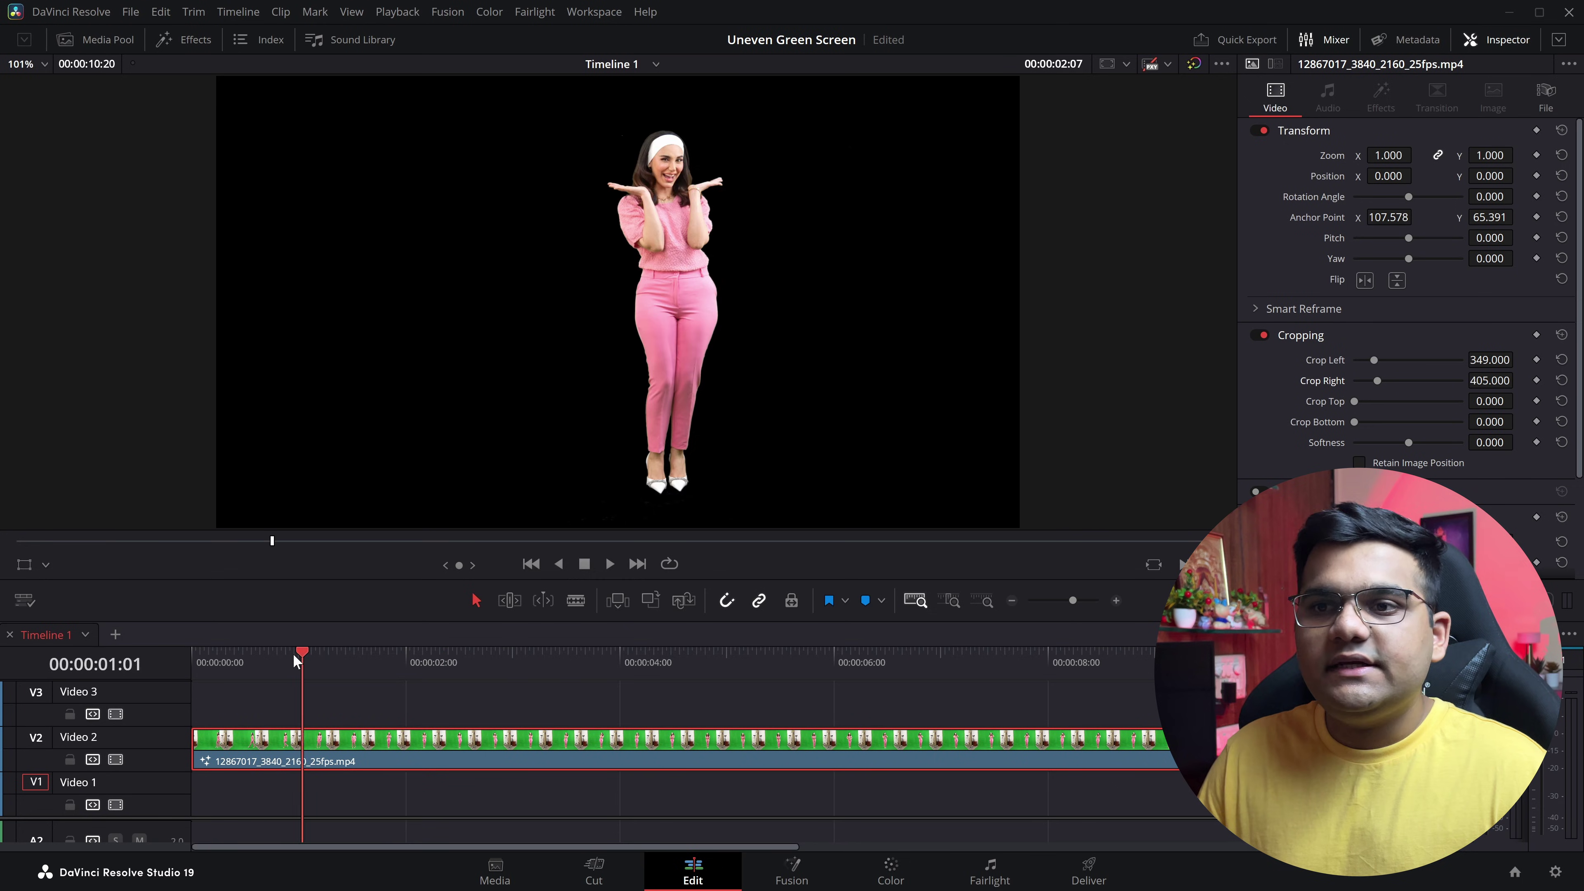
key(ctrl+f)
key(space)
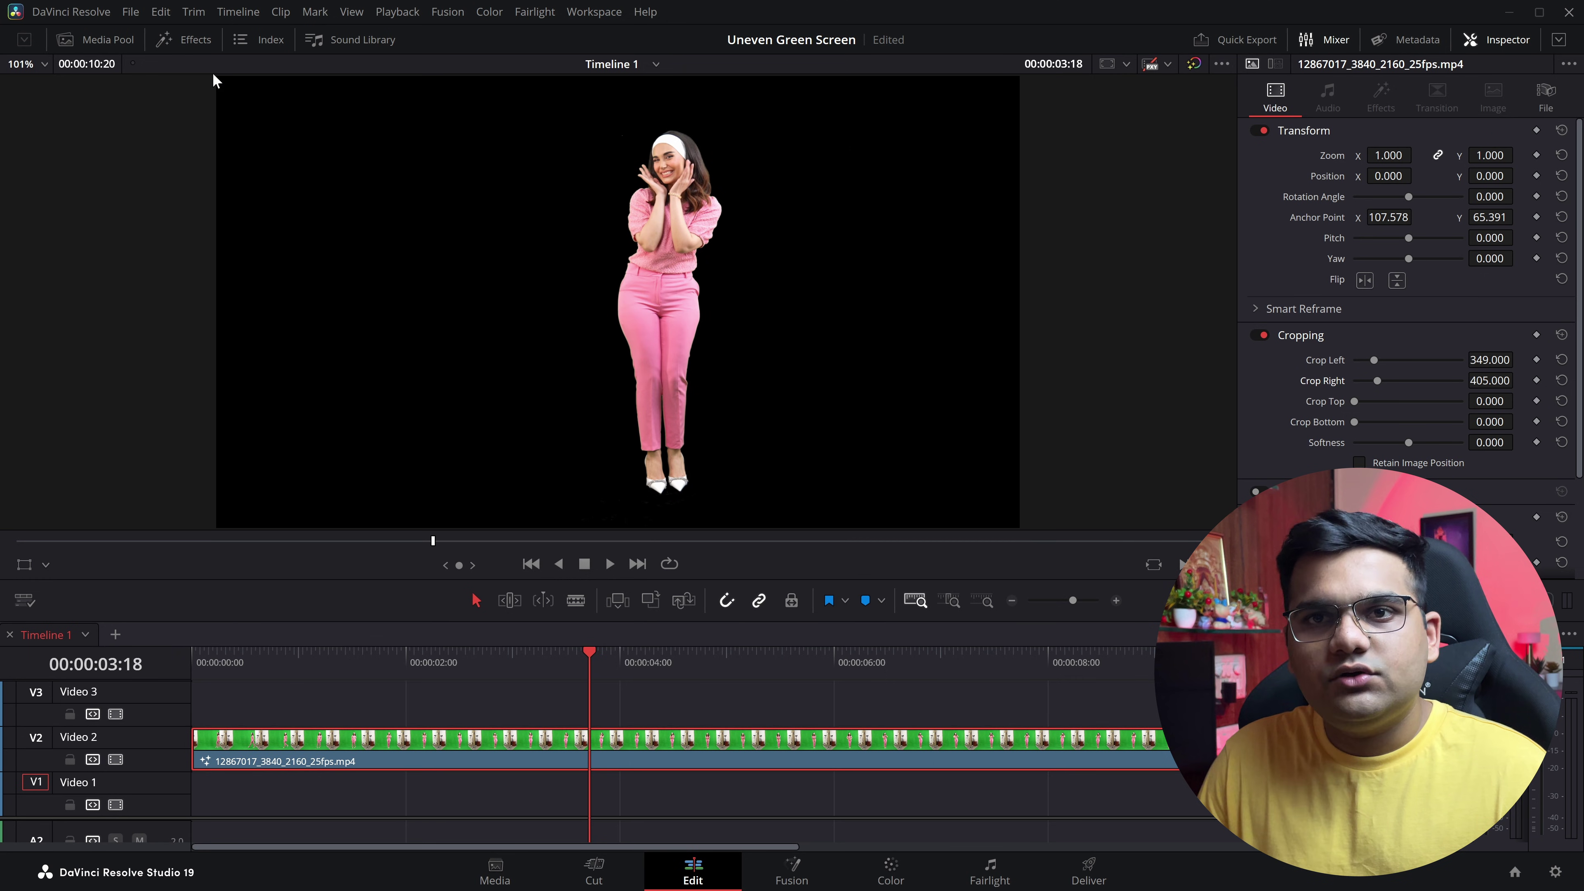
Step: Place a Solid Color generator on Video 1 and set its colour to white
click(188, 39)
drag(187, 258, 234, 807)
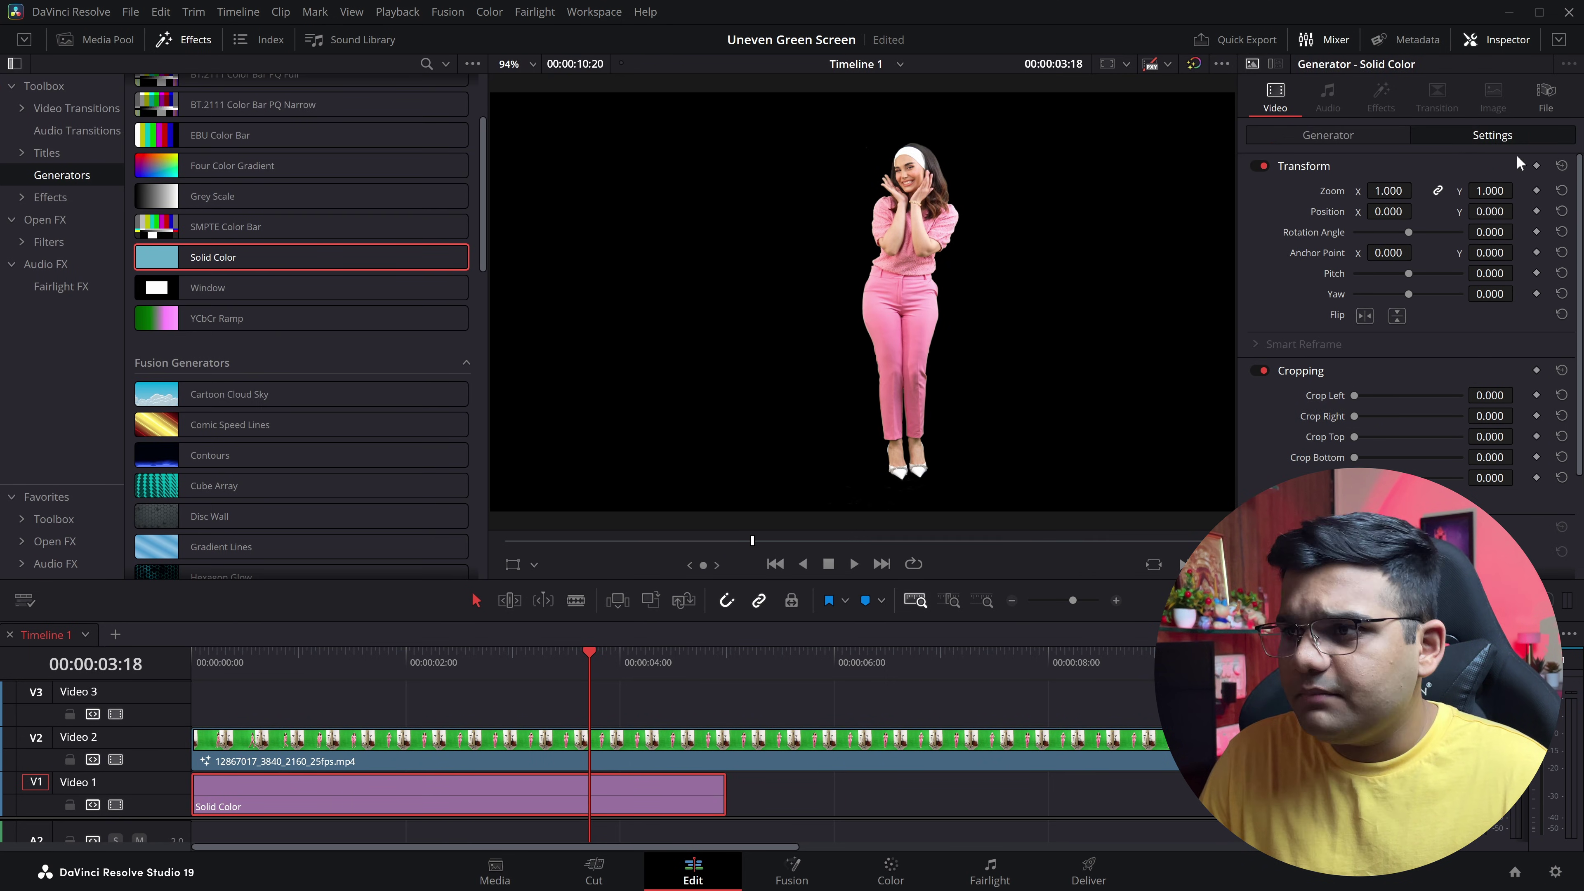
click(1325, 134)
click(1369, 191)
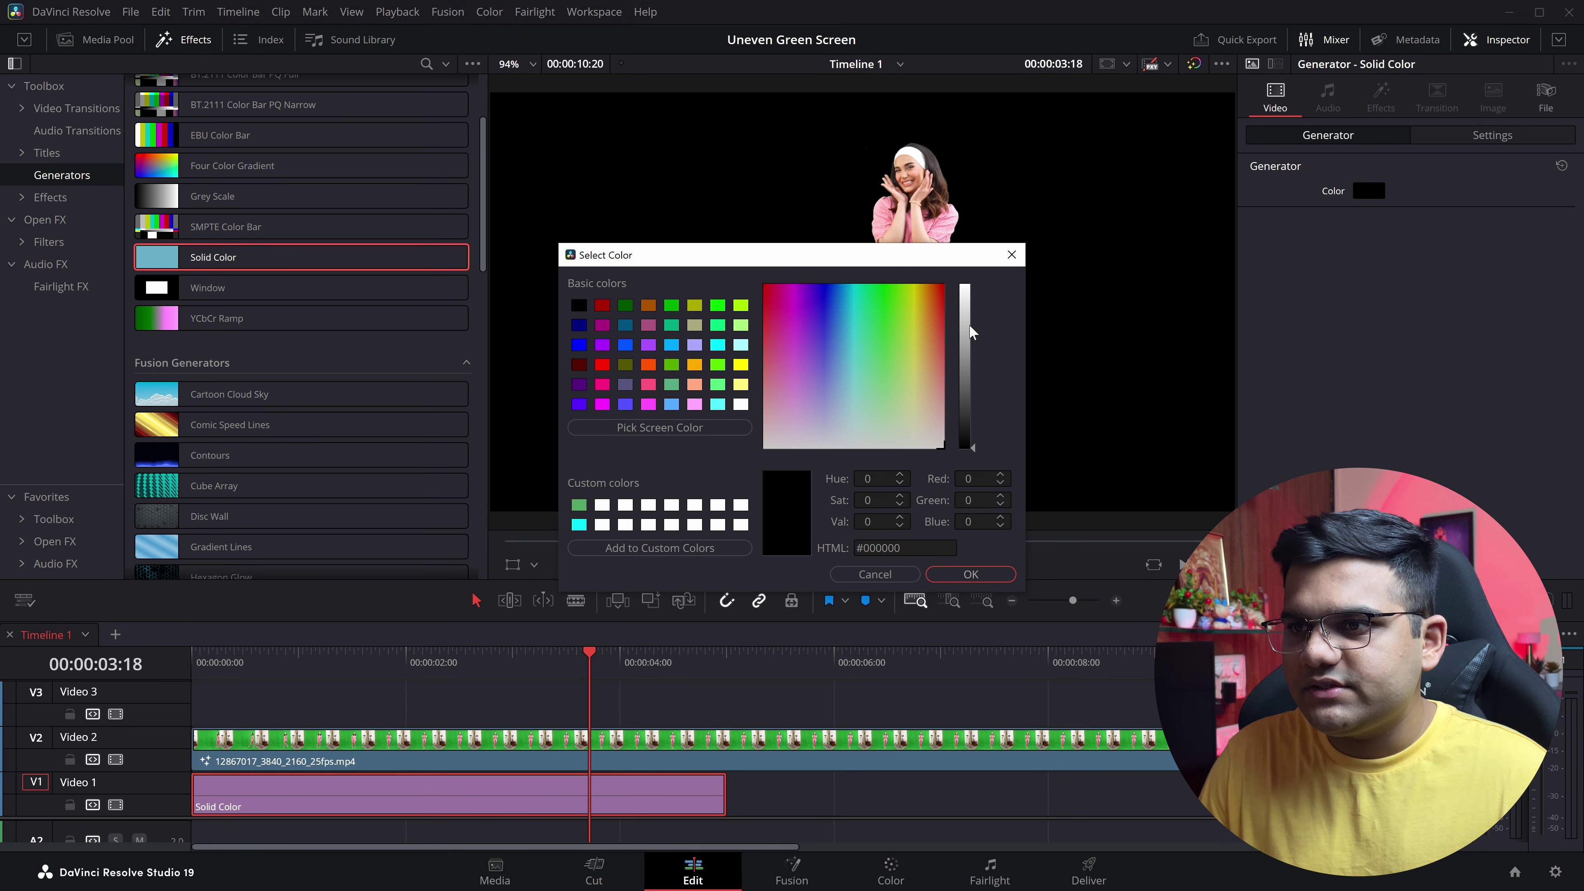
drag(969, 324, 960, 267)
click(948, 571)
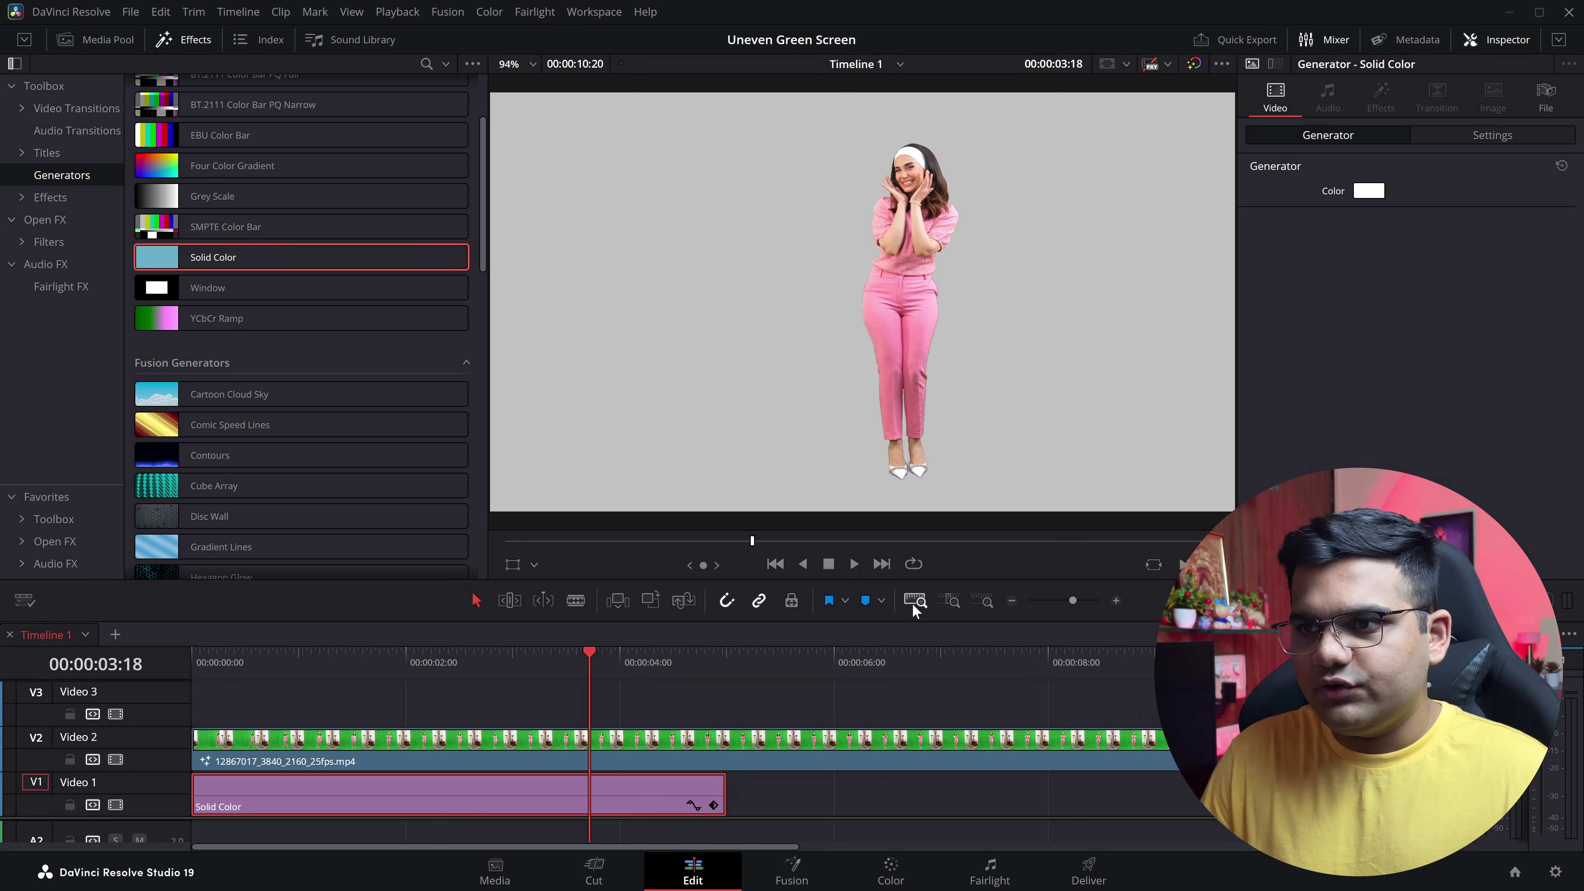
scroll(1023, 325, up, 8)
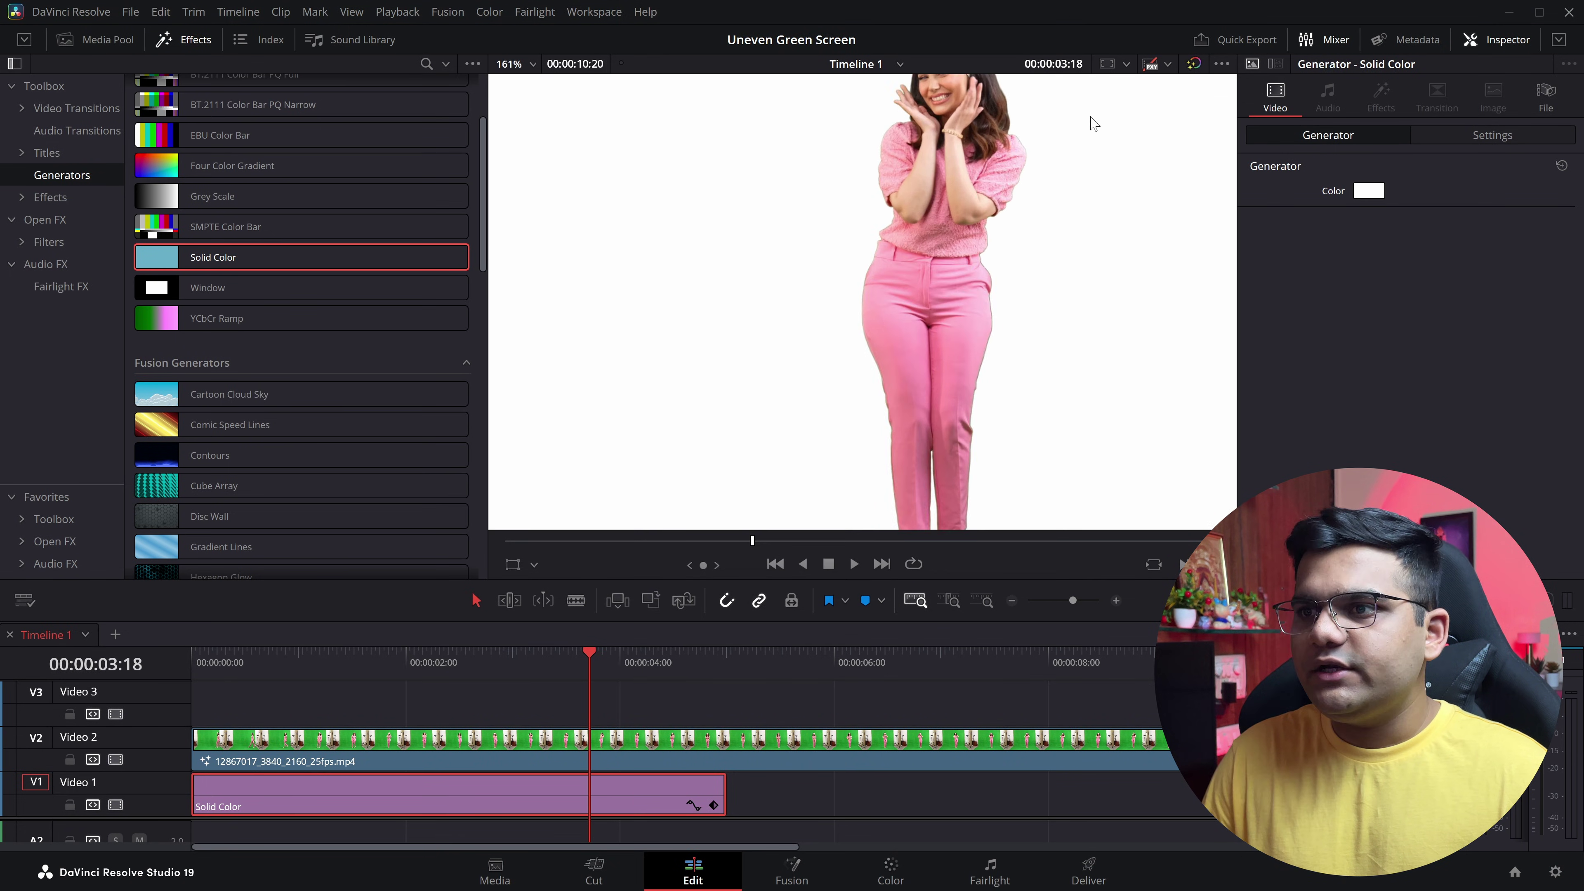
click(183, 39)
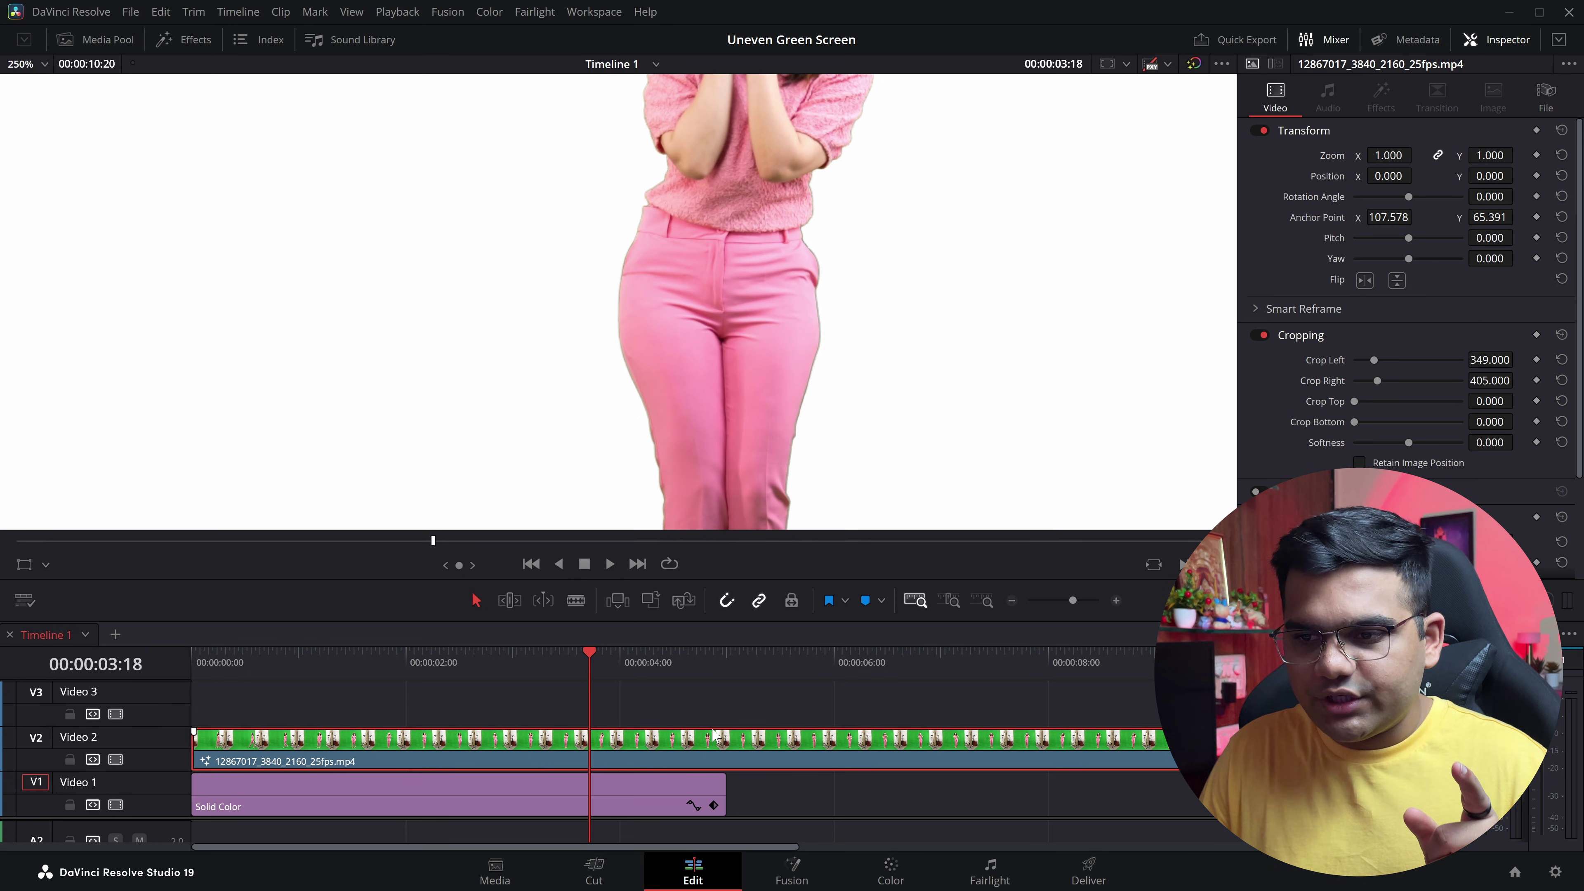
Step: In Fusion, set the Delta Keyer's matte Erode/Dilate to about -0.00011
click(774, 876)
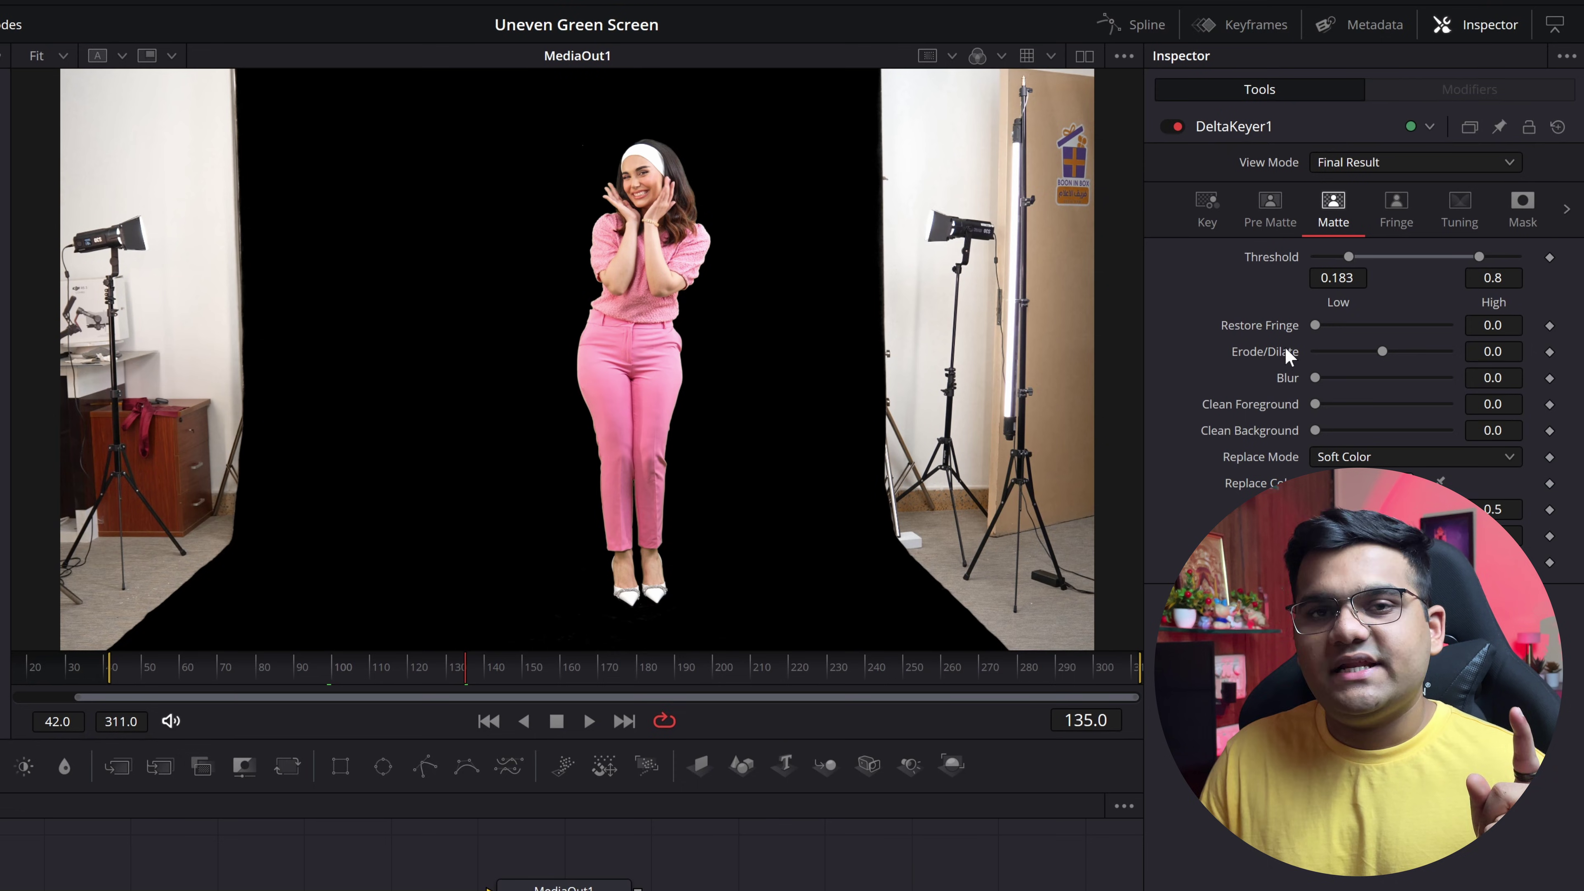
scroll(809, 343, up, 1)
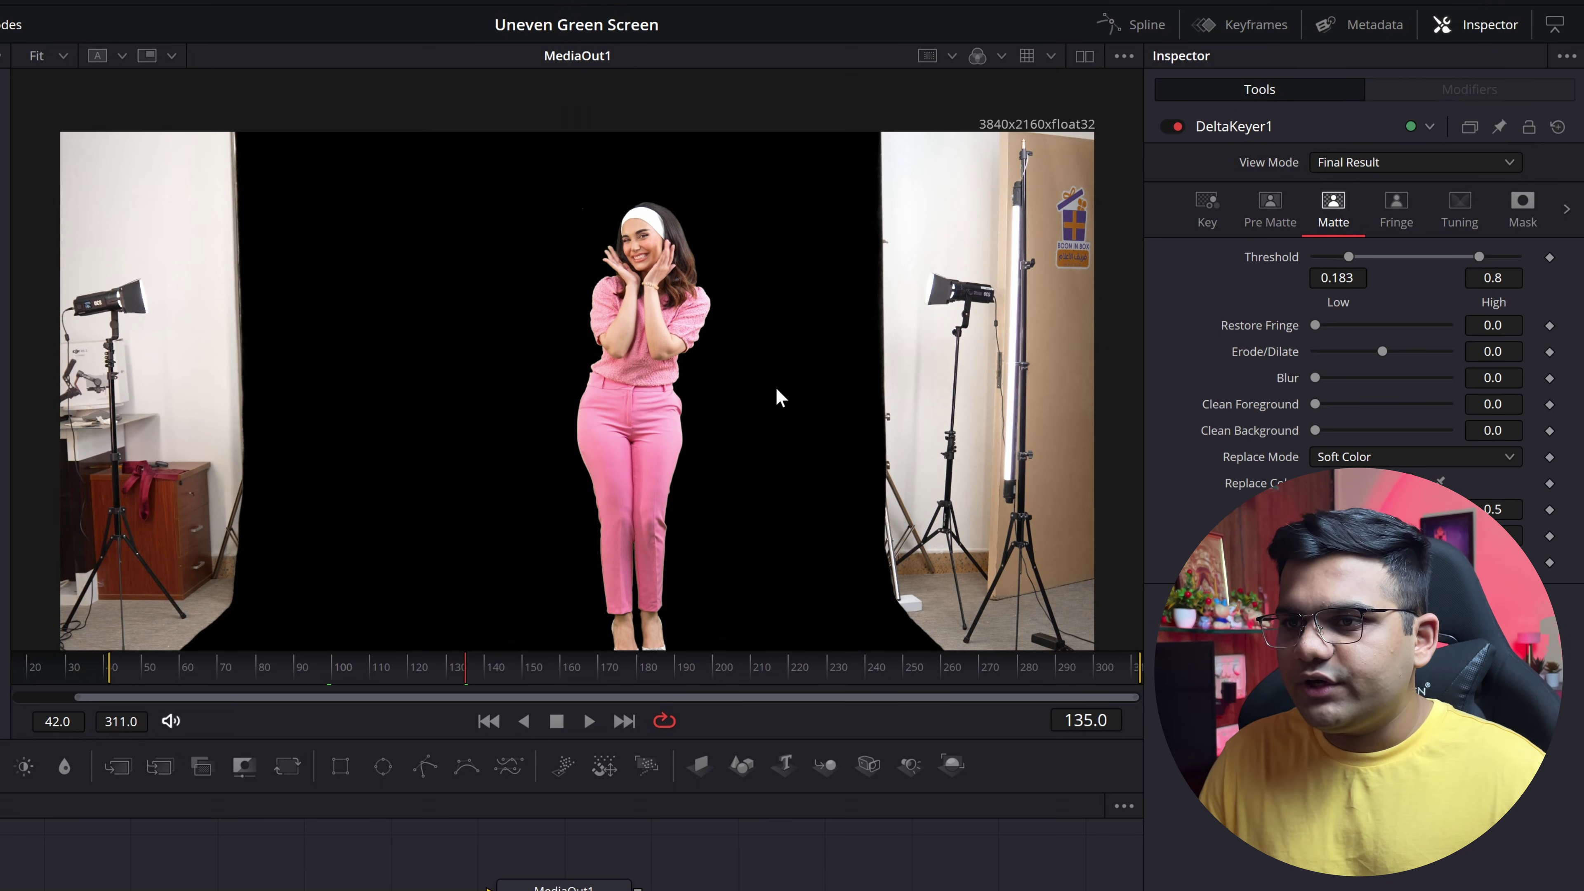
scroll(771, 401, up, 3)
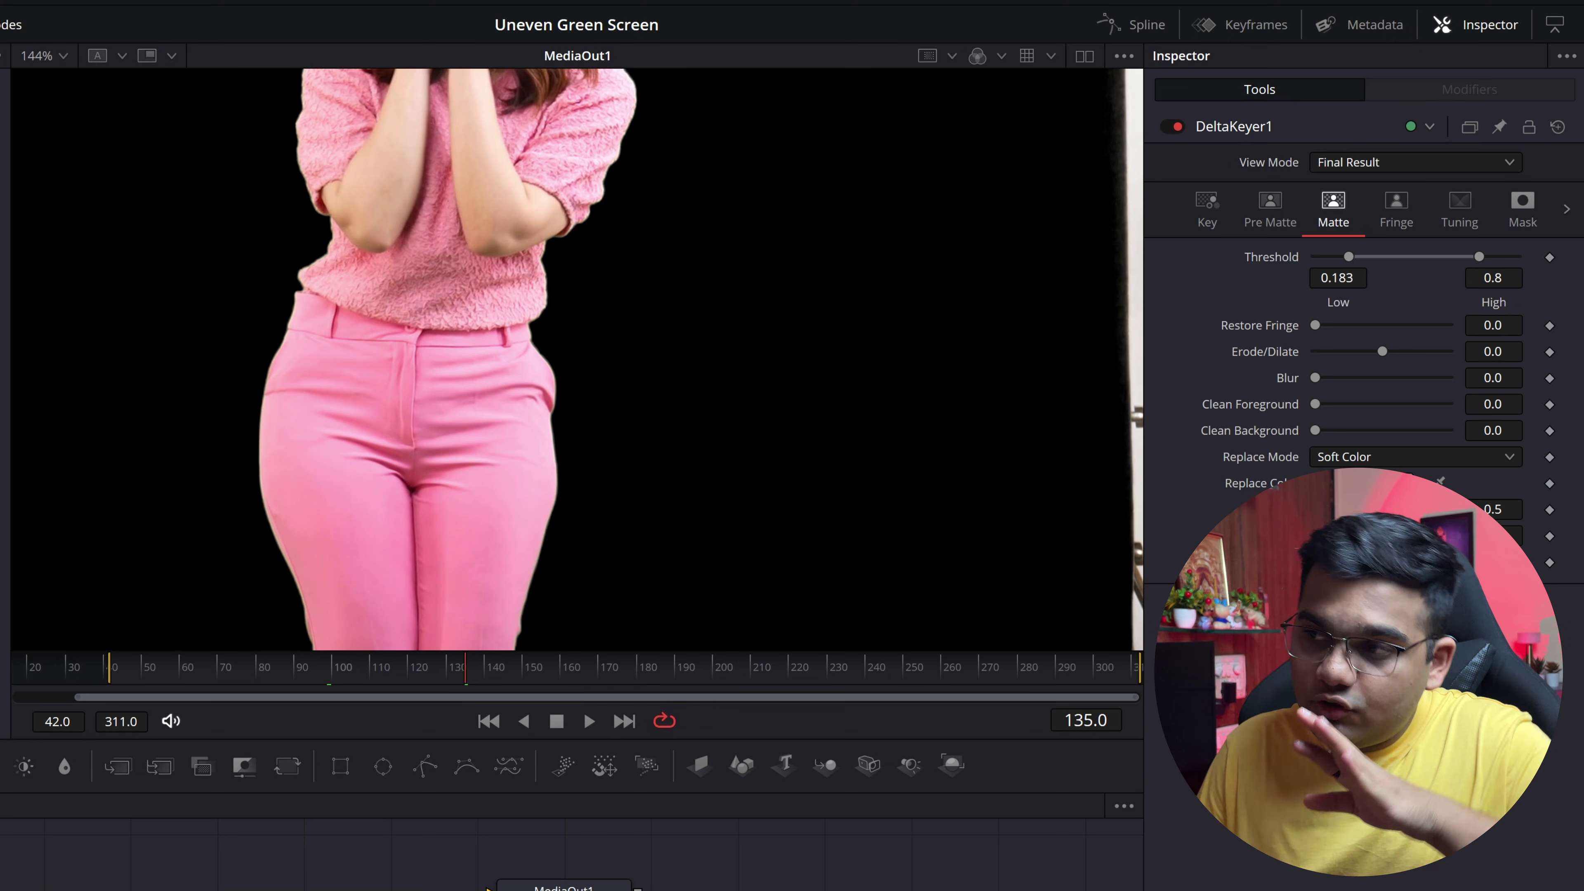
drag(1382, 351, 1380, 351)
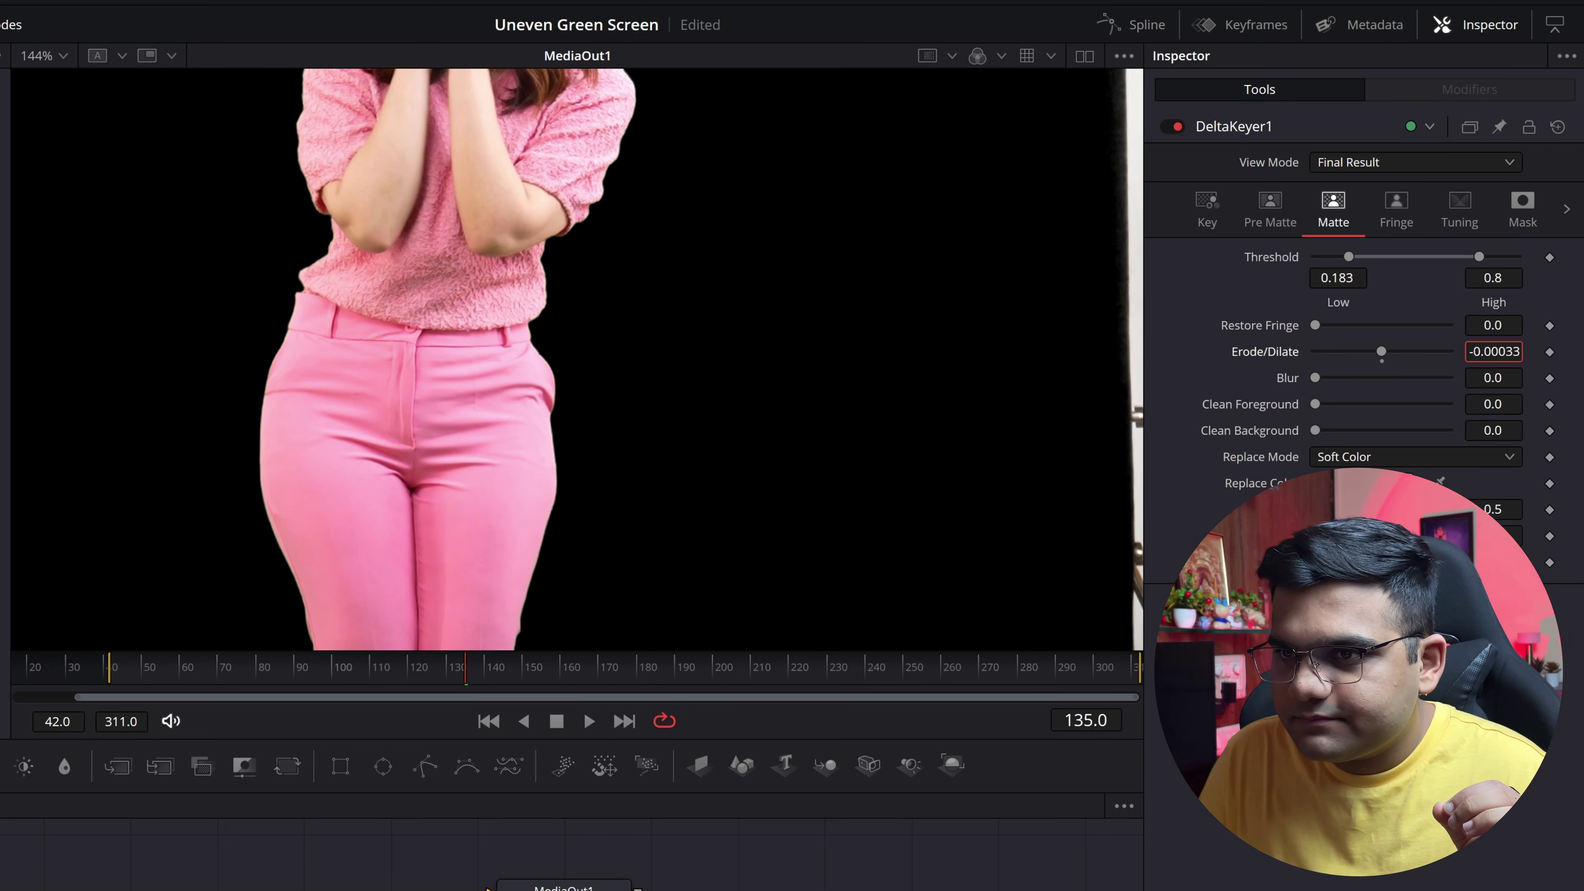
scroll(574, 337, up, 1)
scroll(553, 399, up, 4)
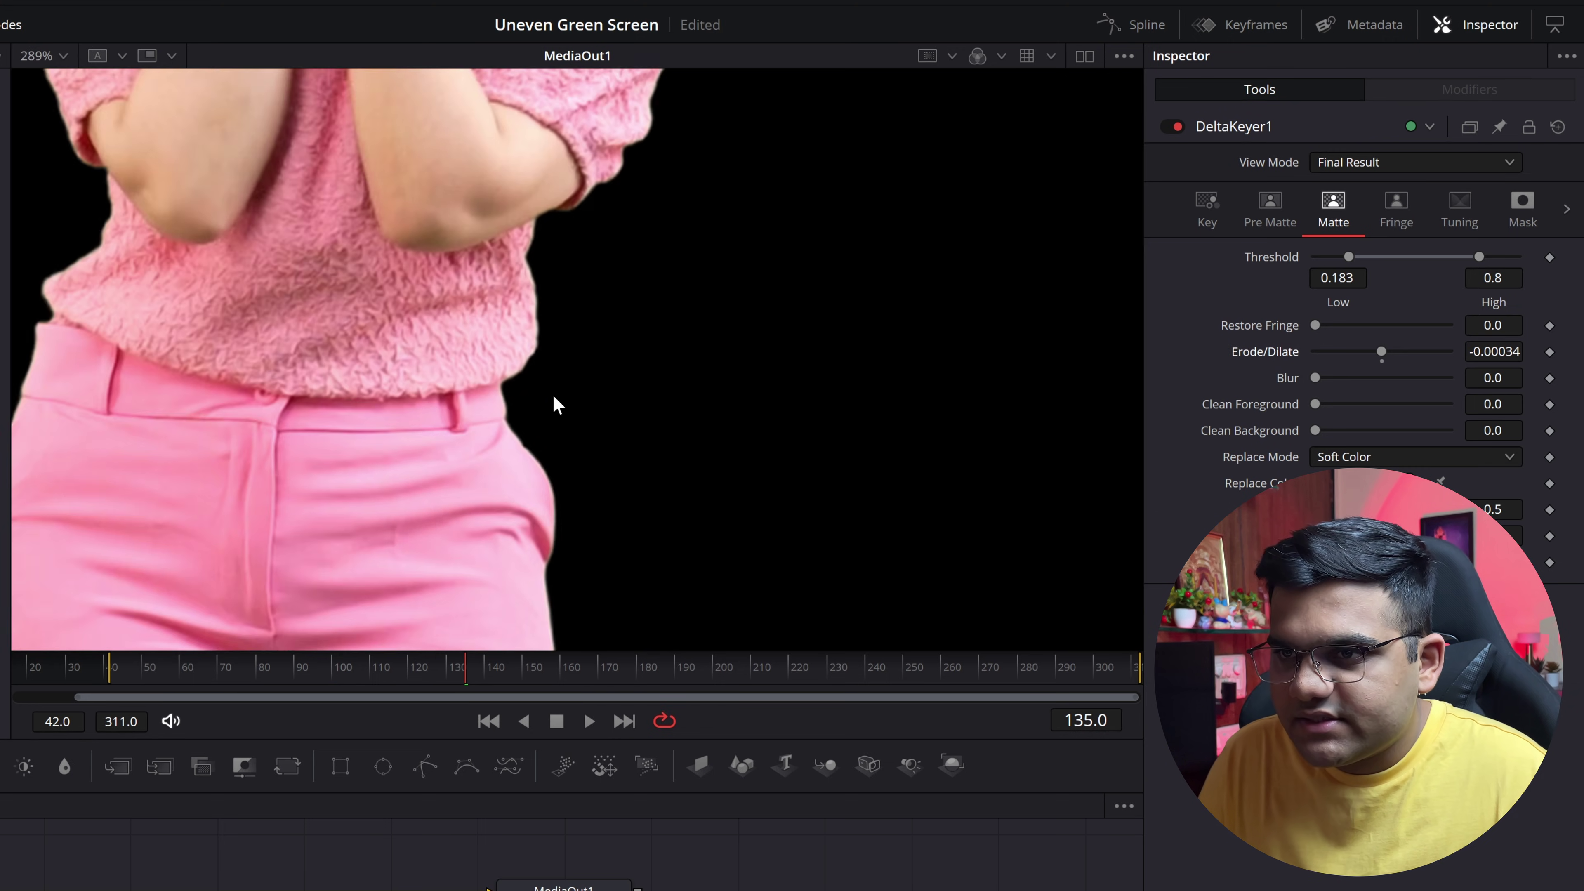
drag(1382, 361, 1382, 361)
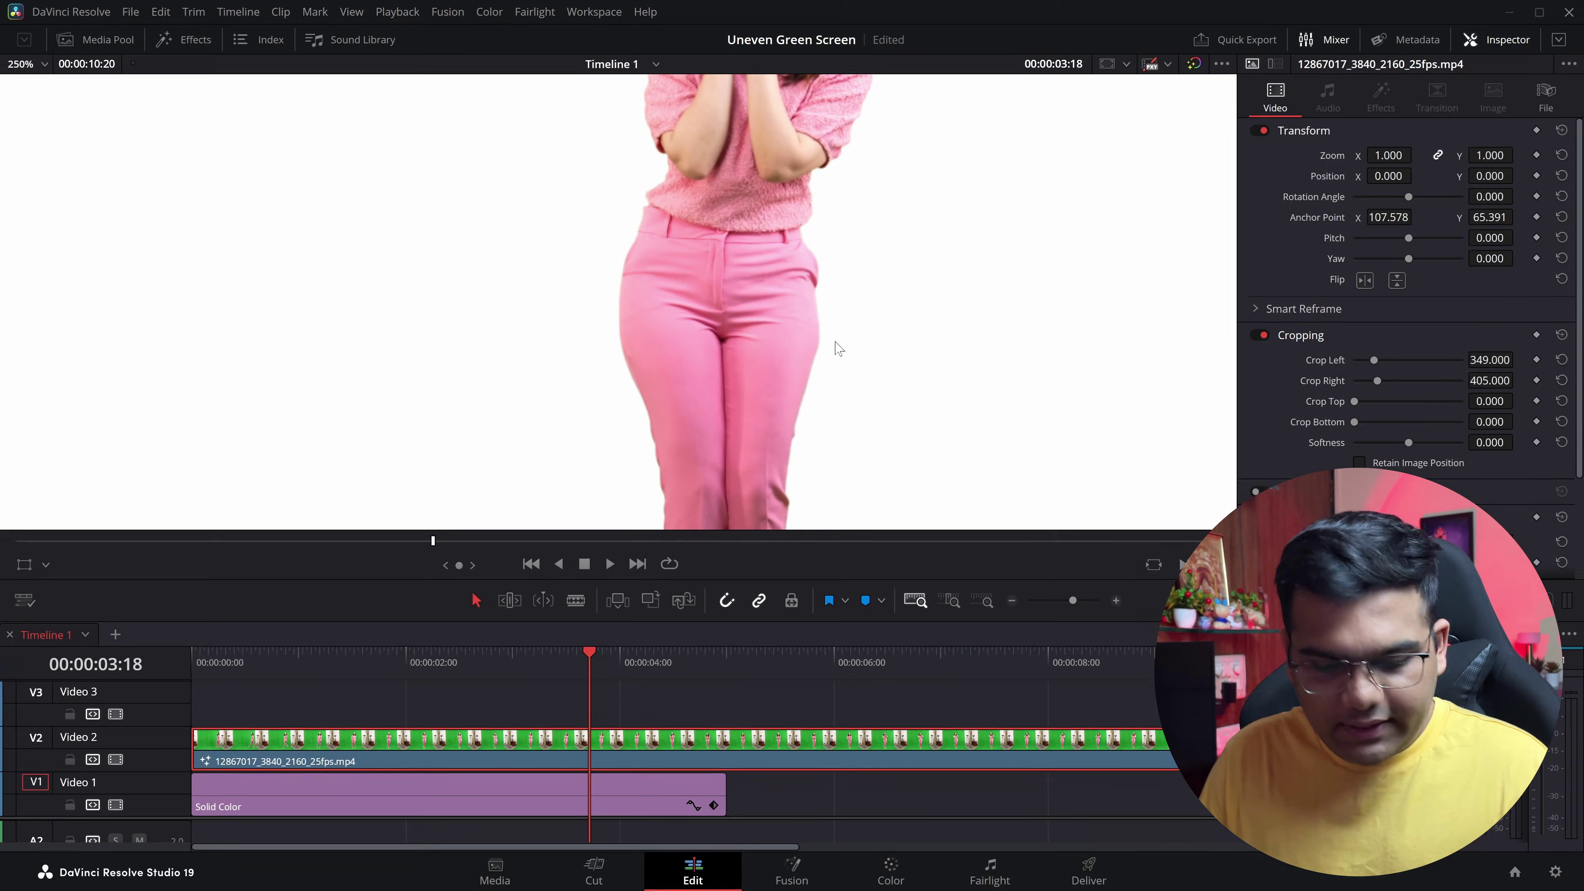
Step: Fit the viewer, go full screen, and play the final composite
key(shift+z)
key(ctrl+f)
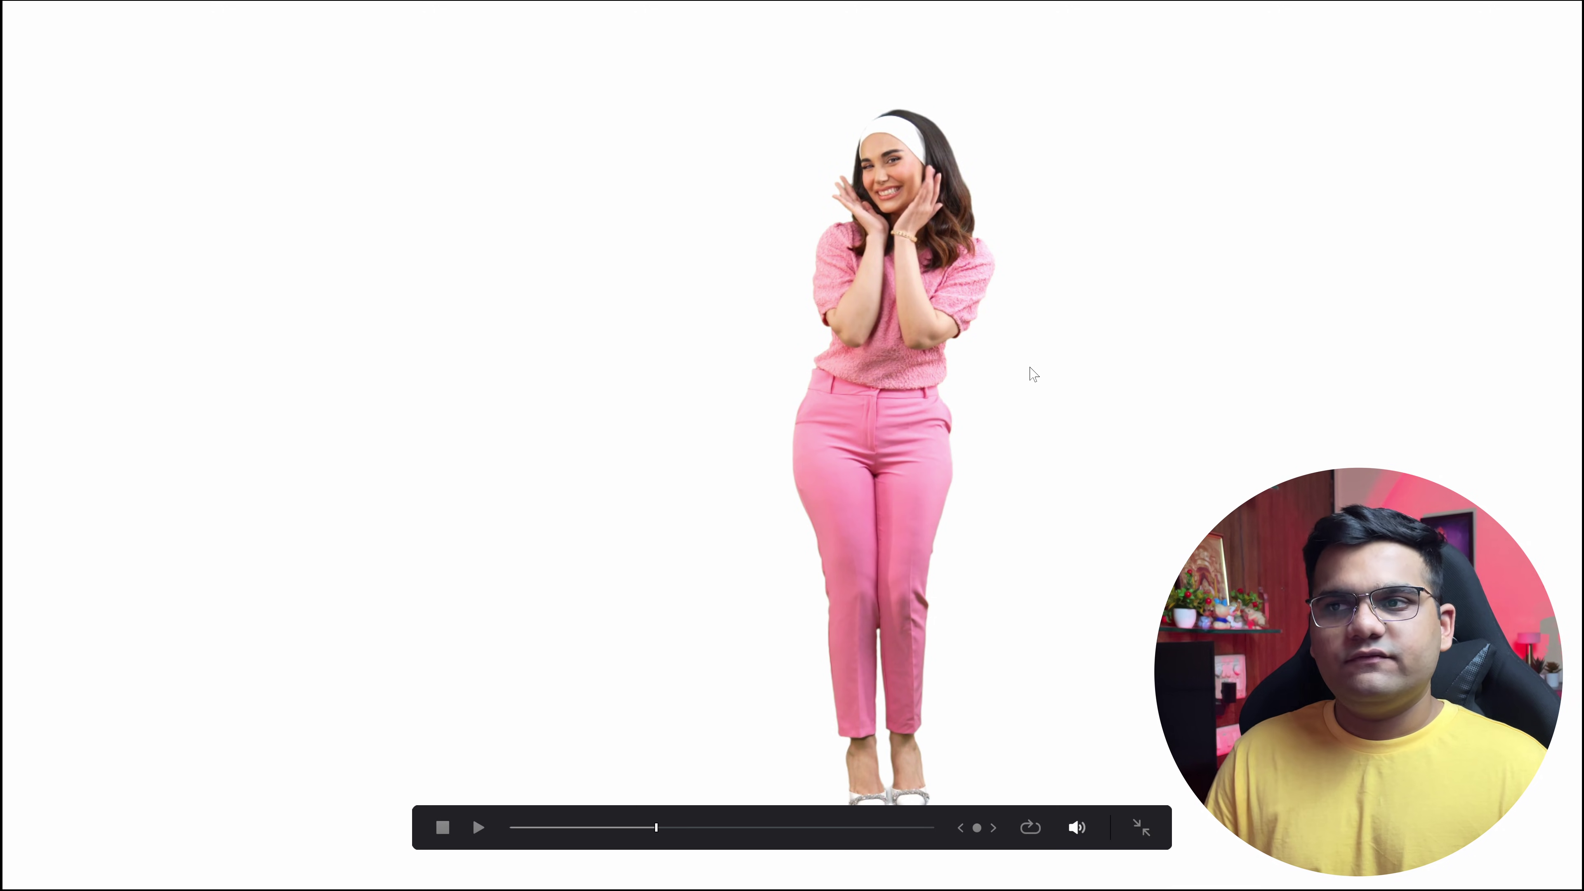
key(space)
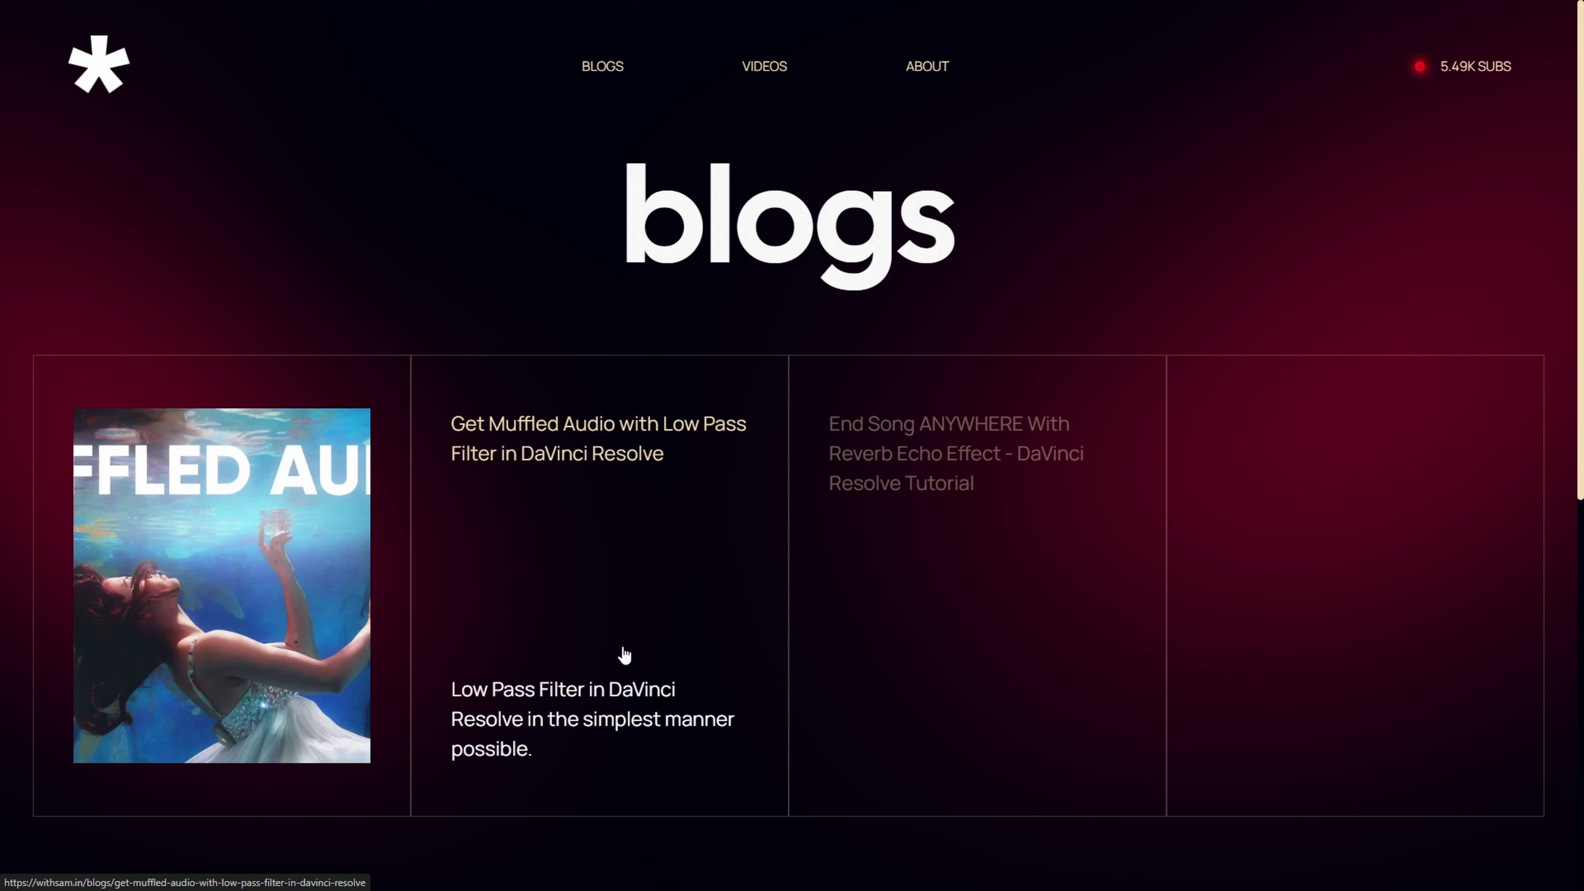
Step: Open the 'Get Muffled Audio with Low Pass Filter in DaVinci Resolve' blog post
click(624, 655)
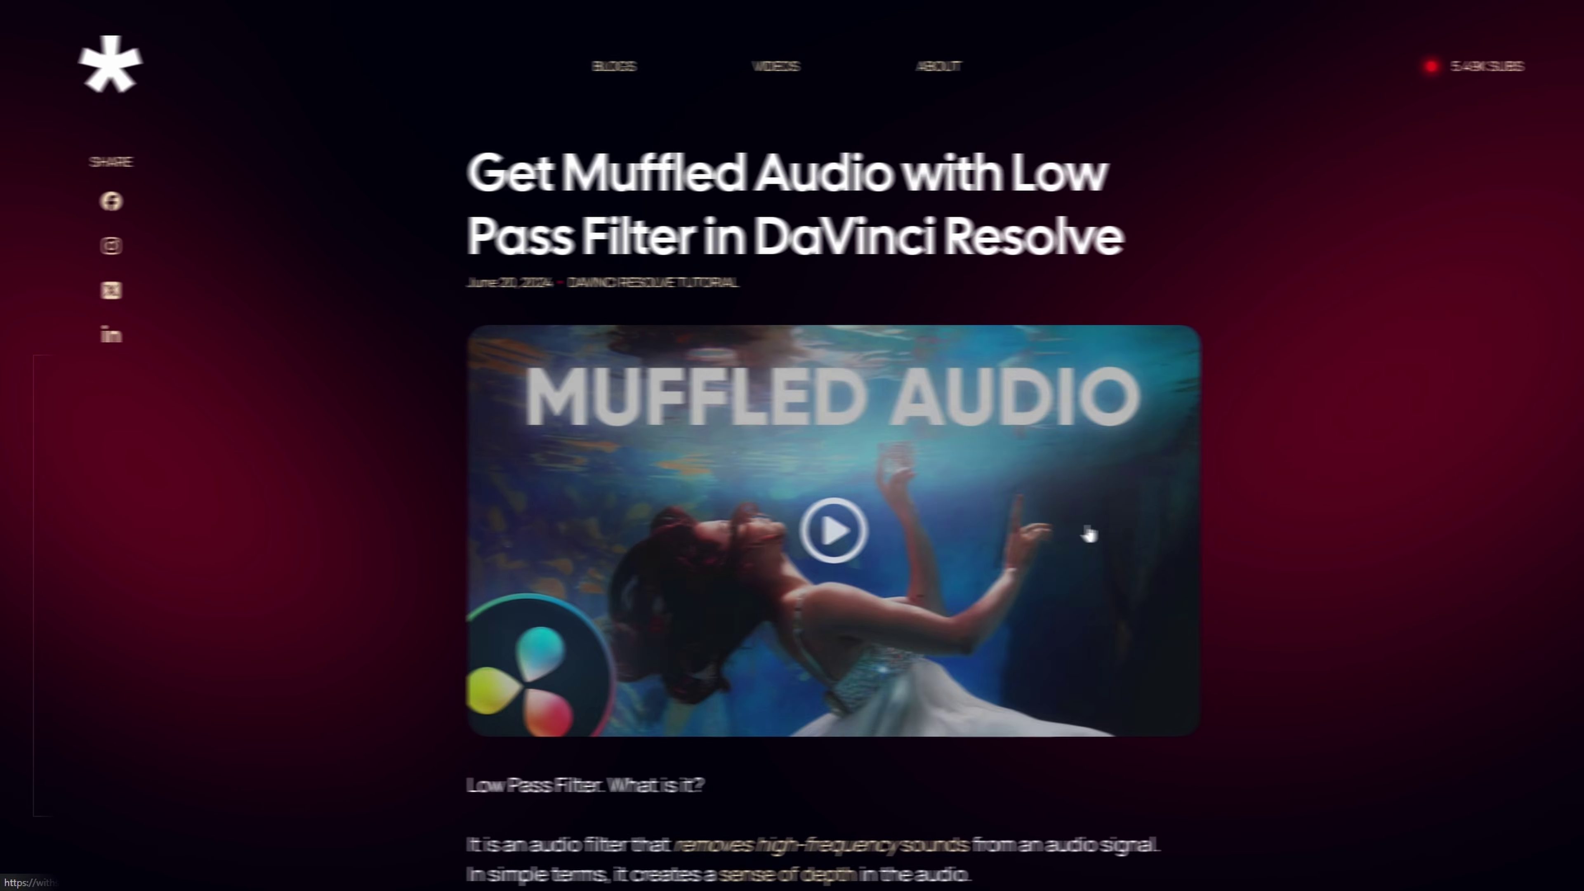